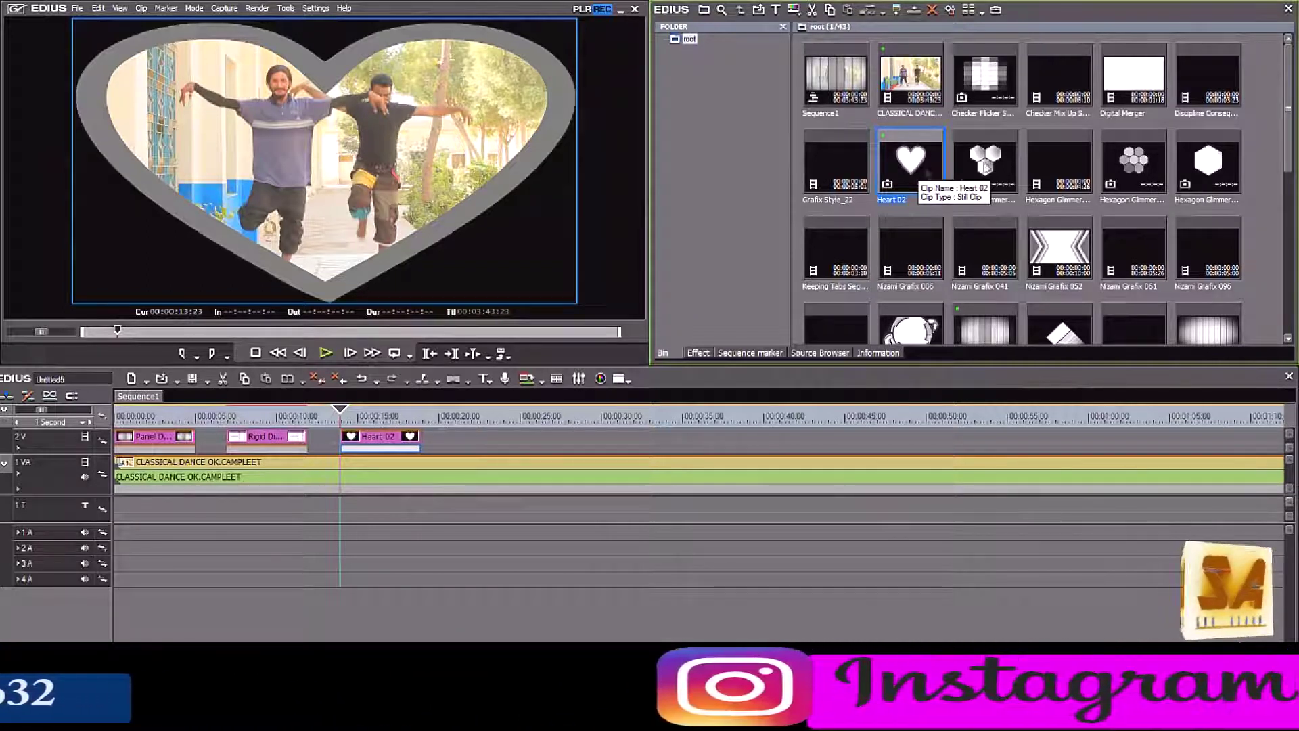
Browse the media folder in Windows Explorer and preview the Heart 02 image and the Geometric Conspiracy Segment3 clip
drag(1288, 74, 1289, 189)
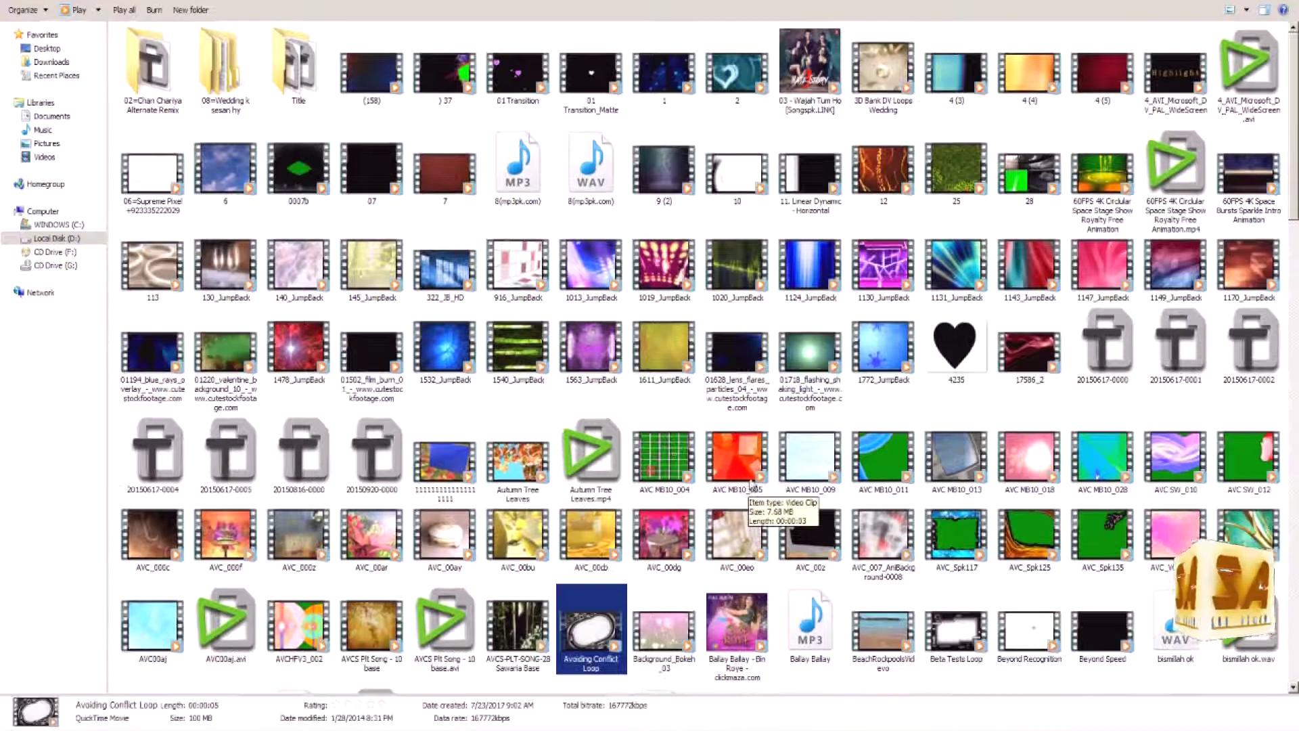
scroll(753, 487, down, 5)
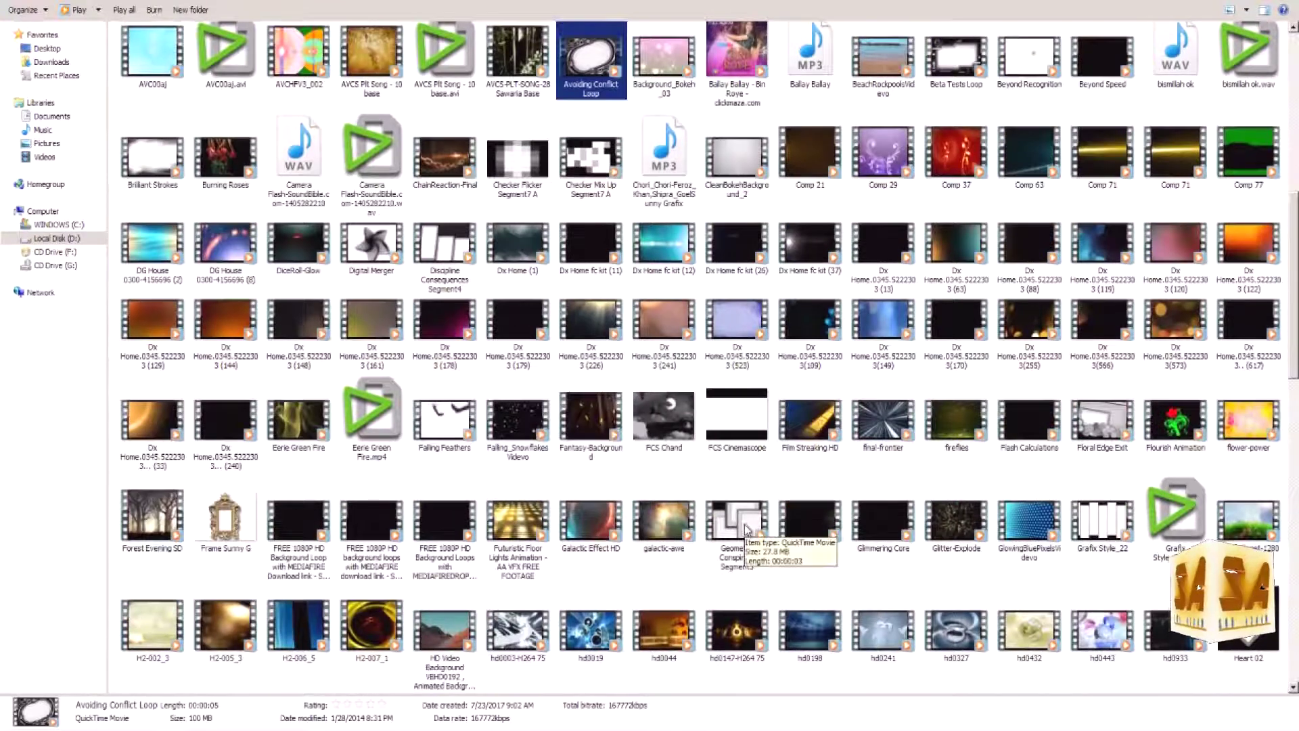
double_click(1248, 626)
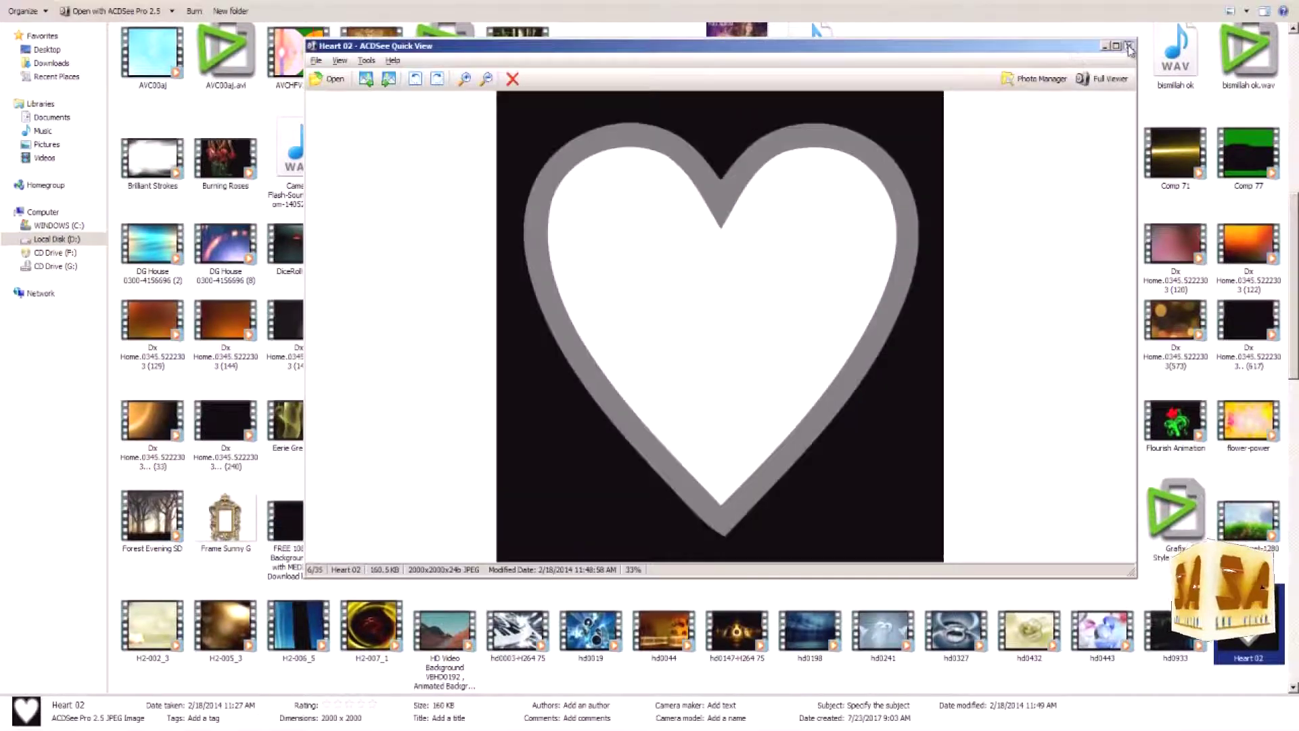
click(1128, 45)
double_click(727, 524)
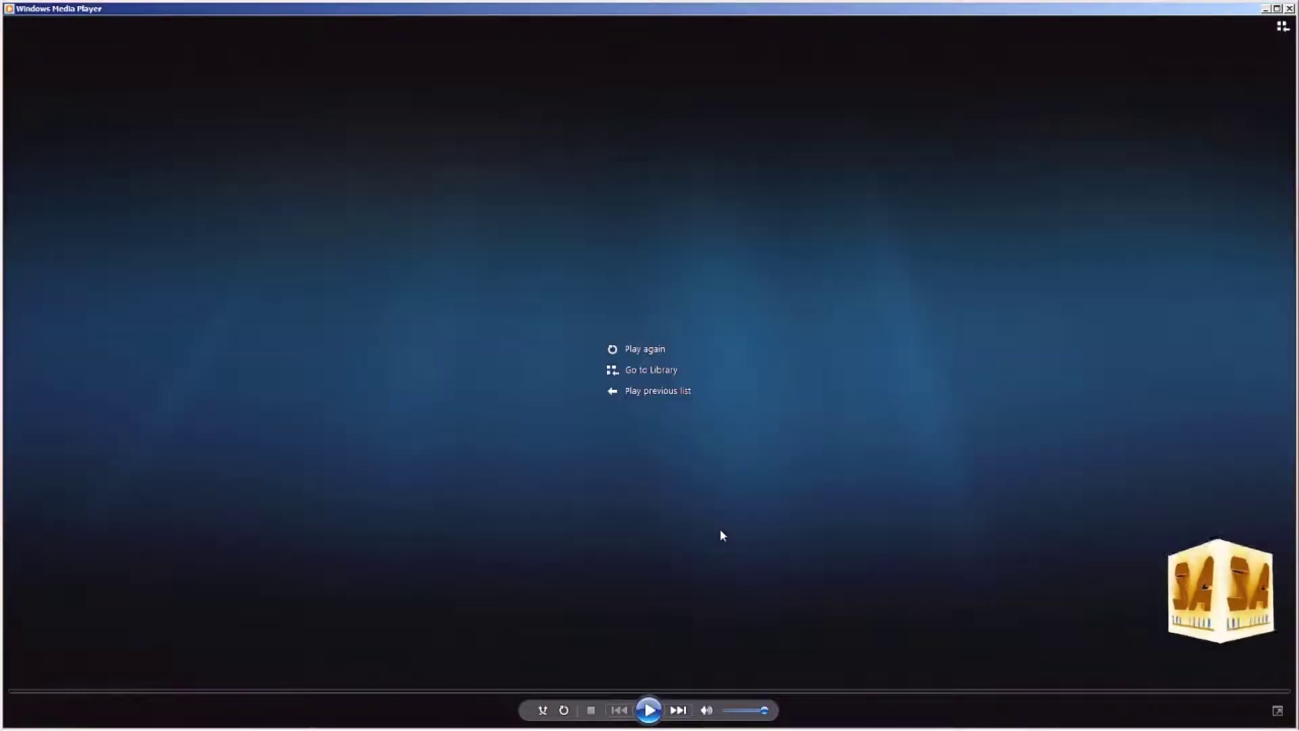
click(1289, 8)
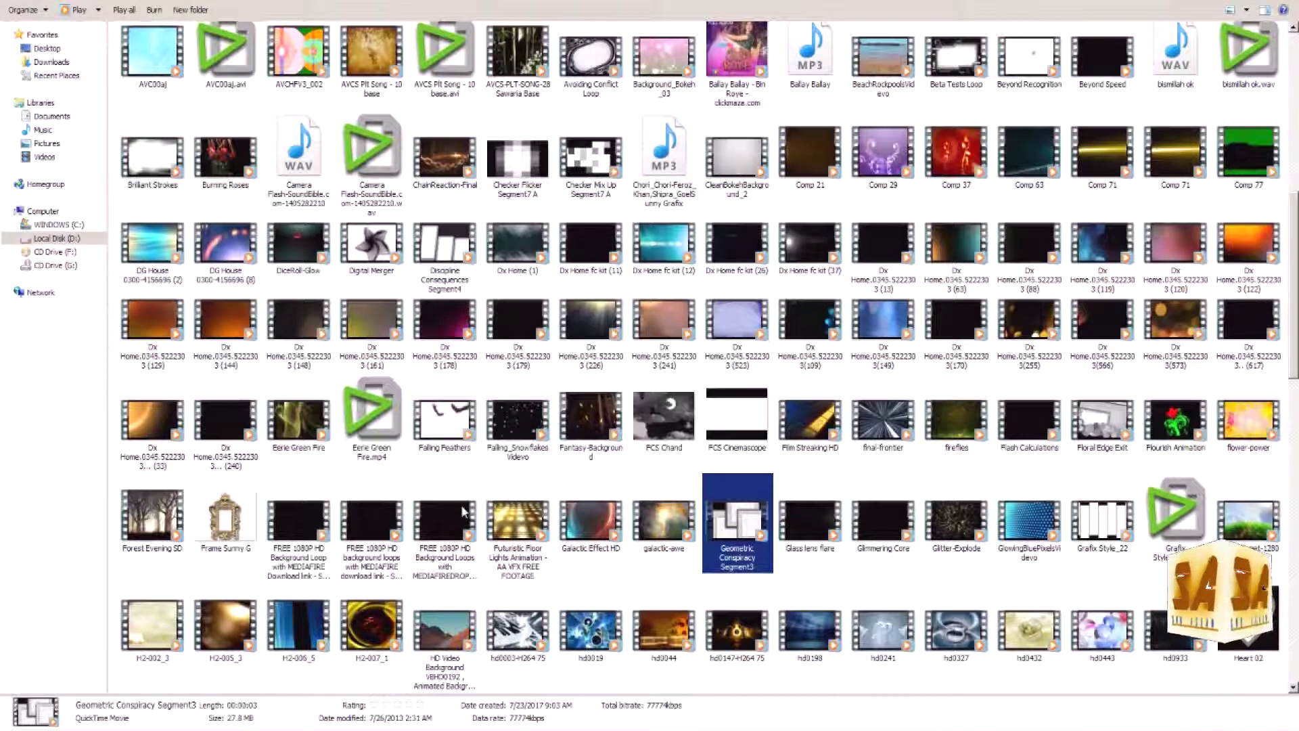
Preview the 11. Linear Dynamic - Horizontal and Discipline Consequences Segment4 clips from the media folder
scroll(665, 554, up, 6)
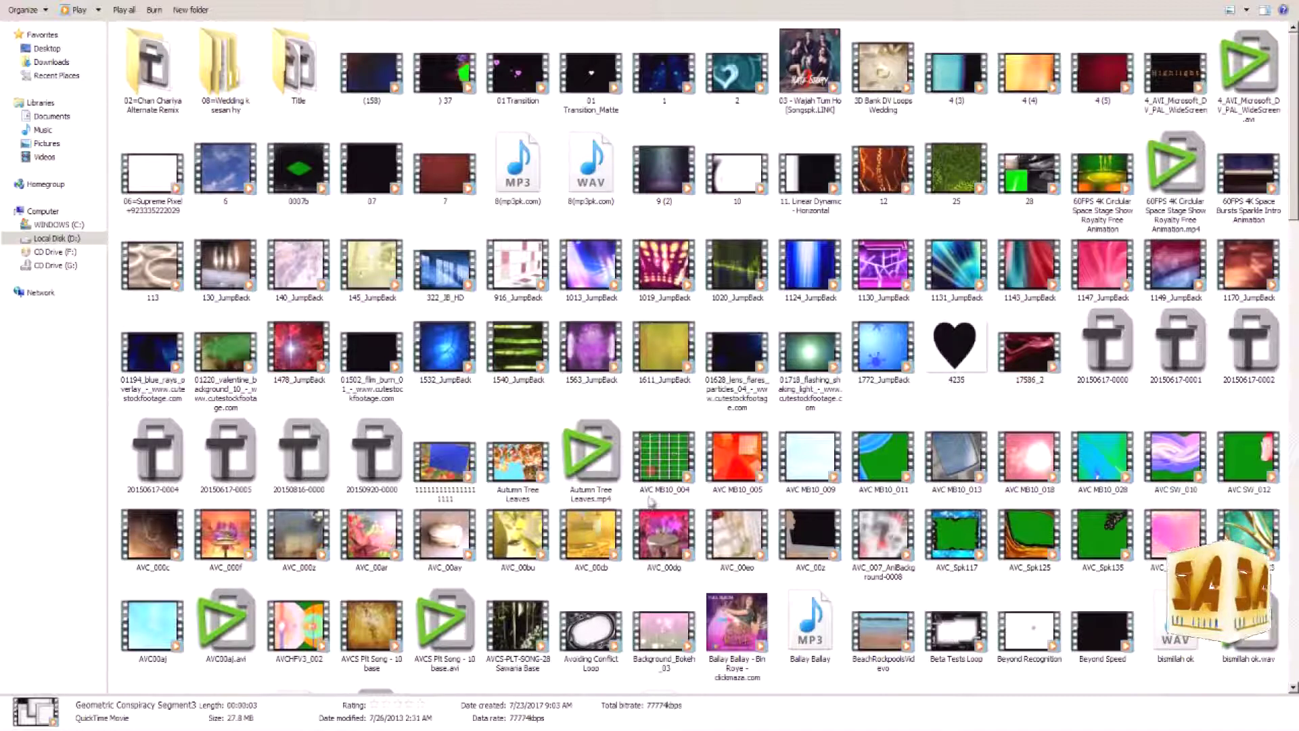
double_click(808, 177)
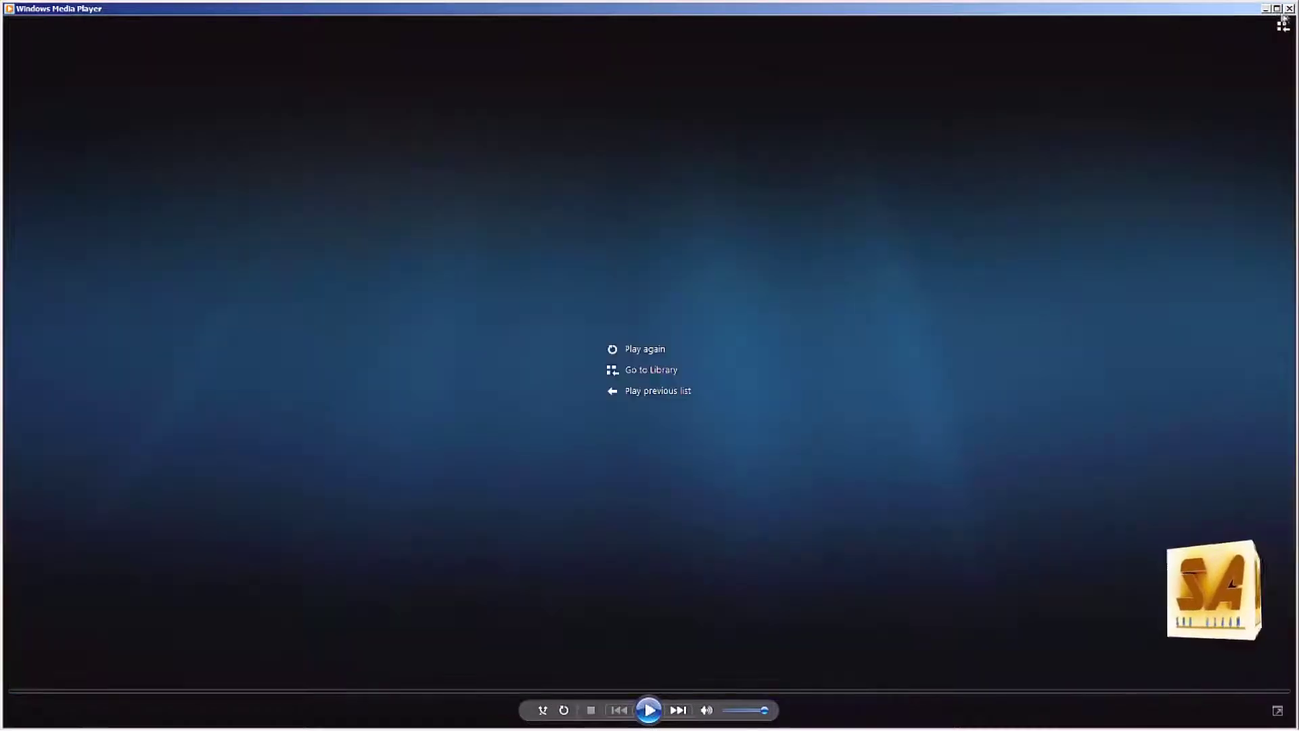
click(1288, 8)
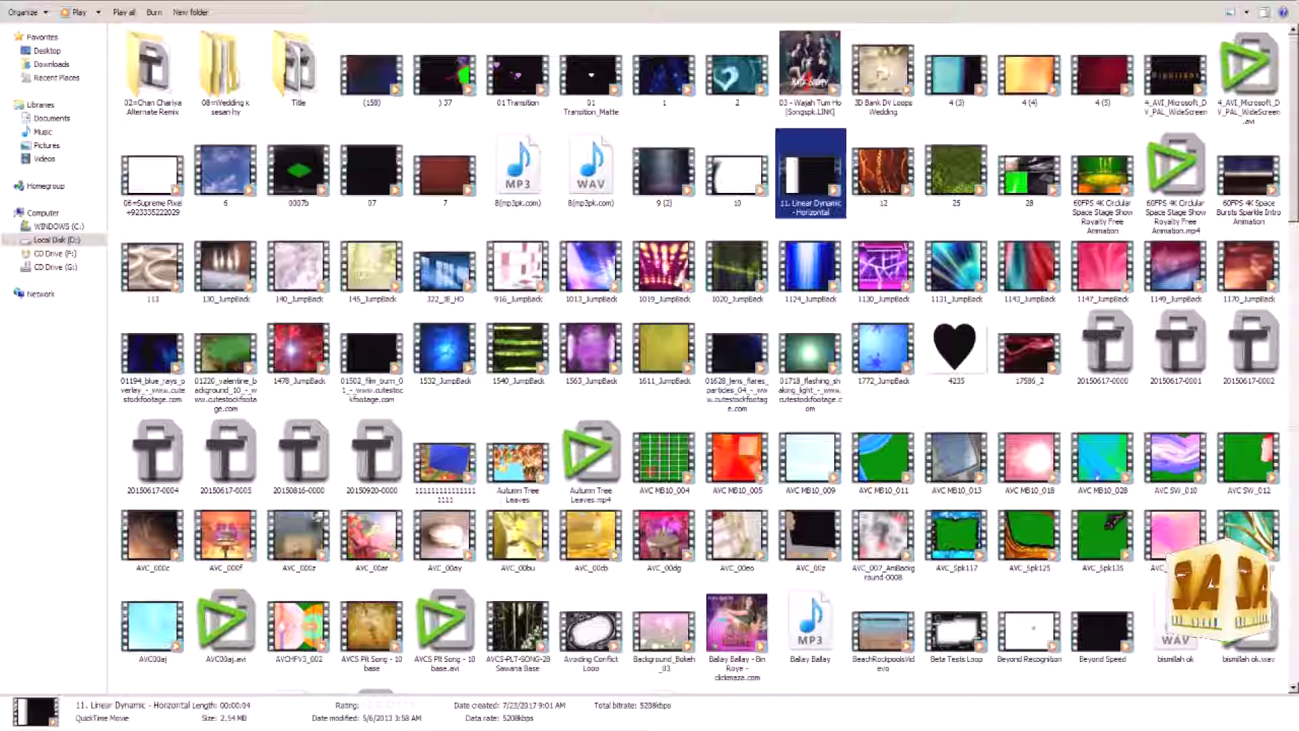
scroll(613, 338, down, 5)
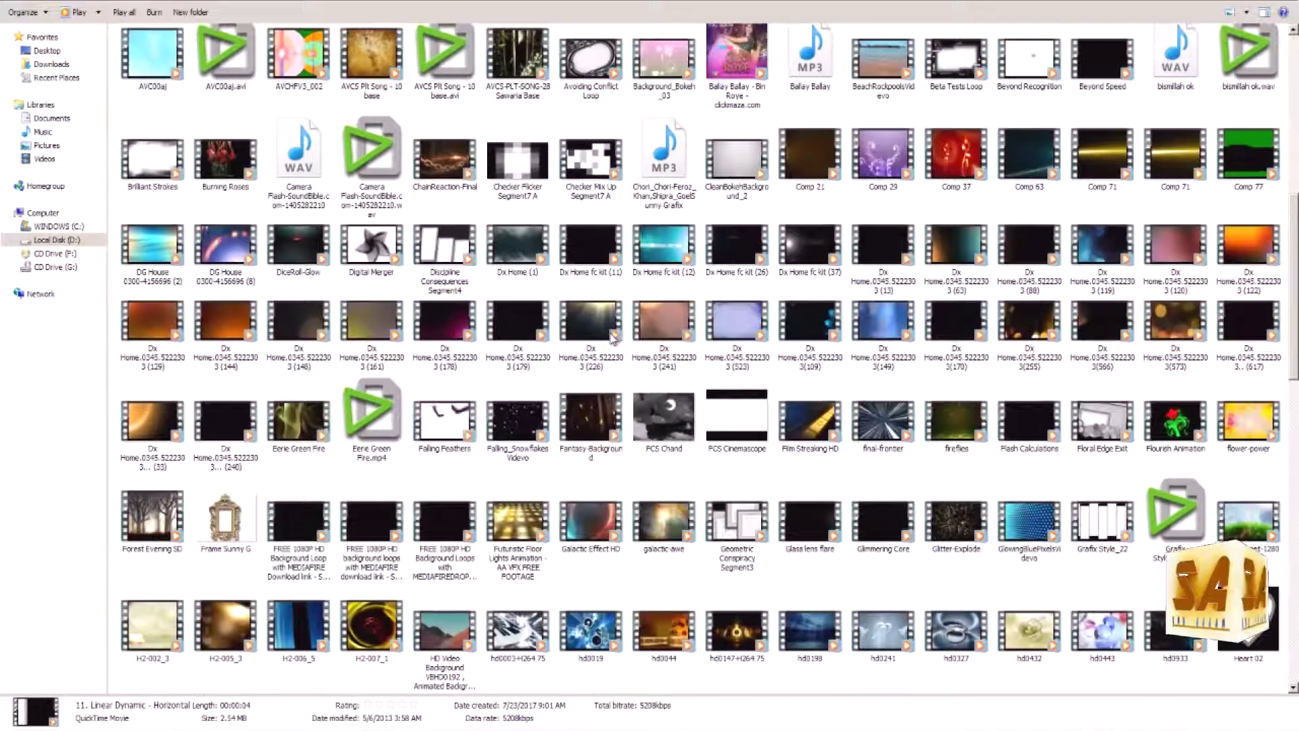
double_click(452, 256)
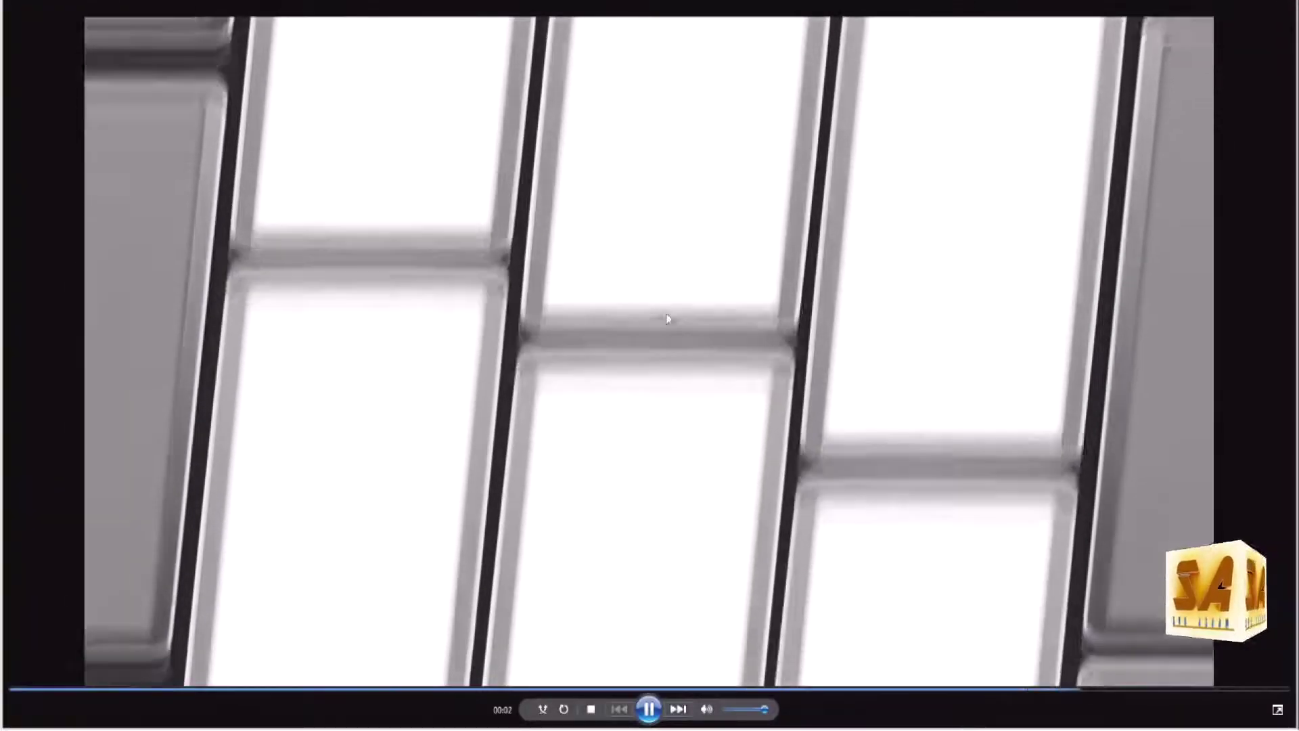
key(alt+F4)
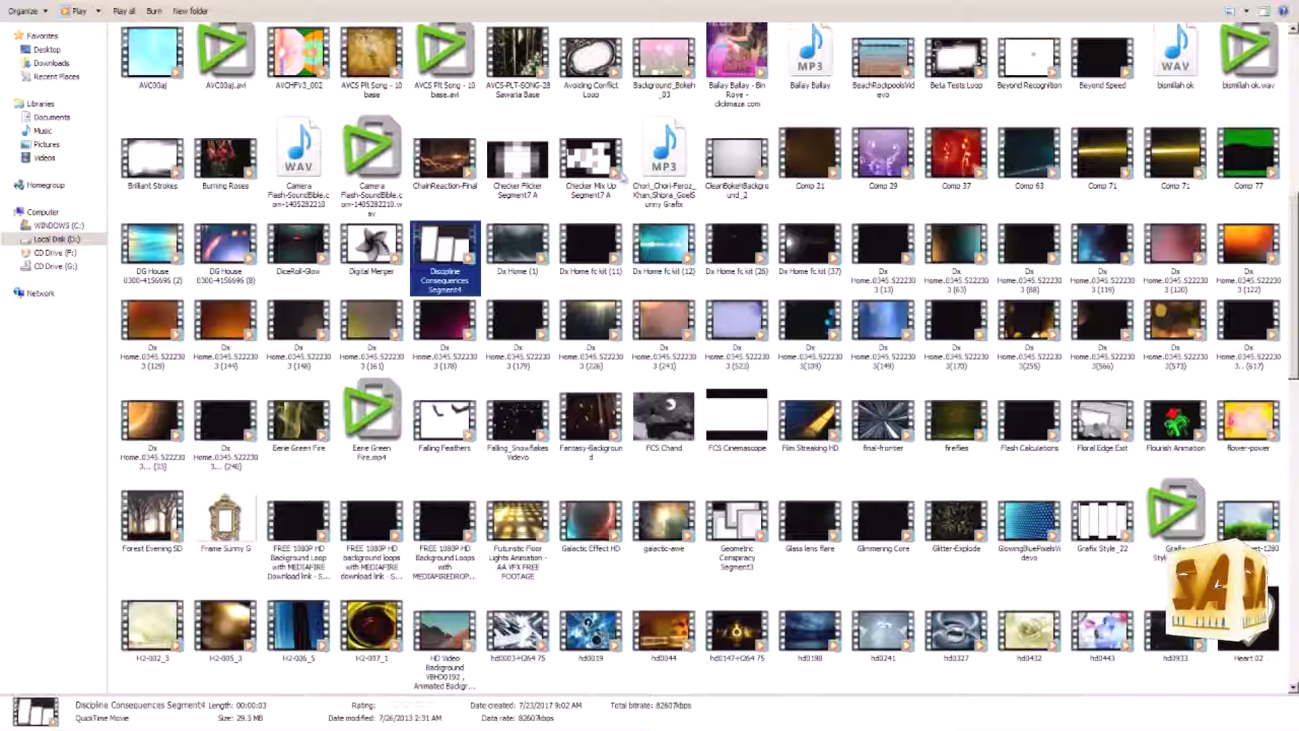
Preview the Nizami Grafix Style_22 and Sunny Grafix 073 clips further down the media folder
scroll(397, 460, down, 5)
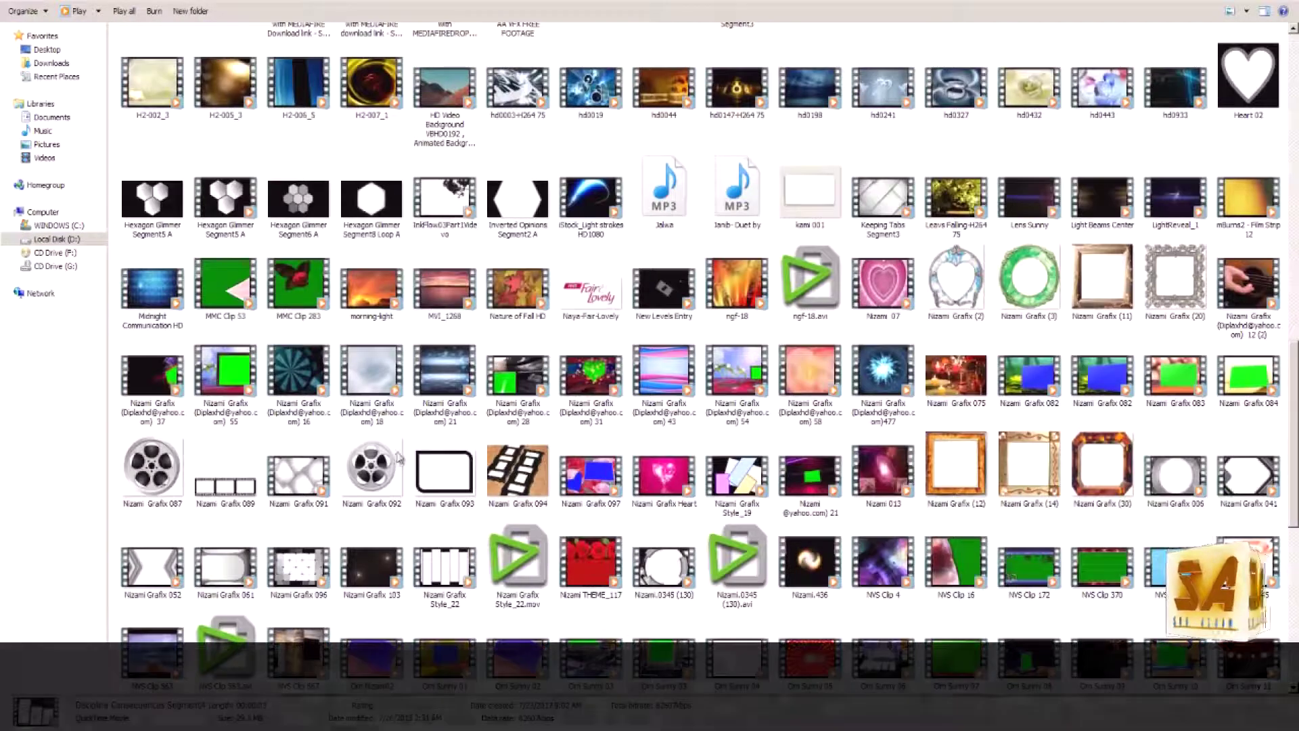
click(444, 564)
double_click(444, 563)
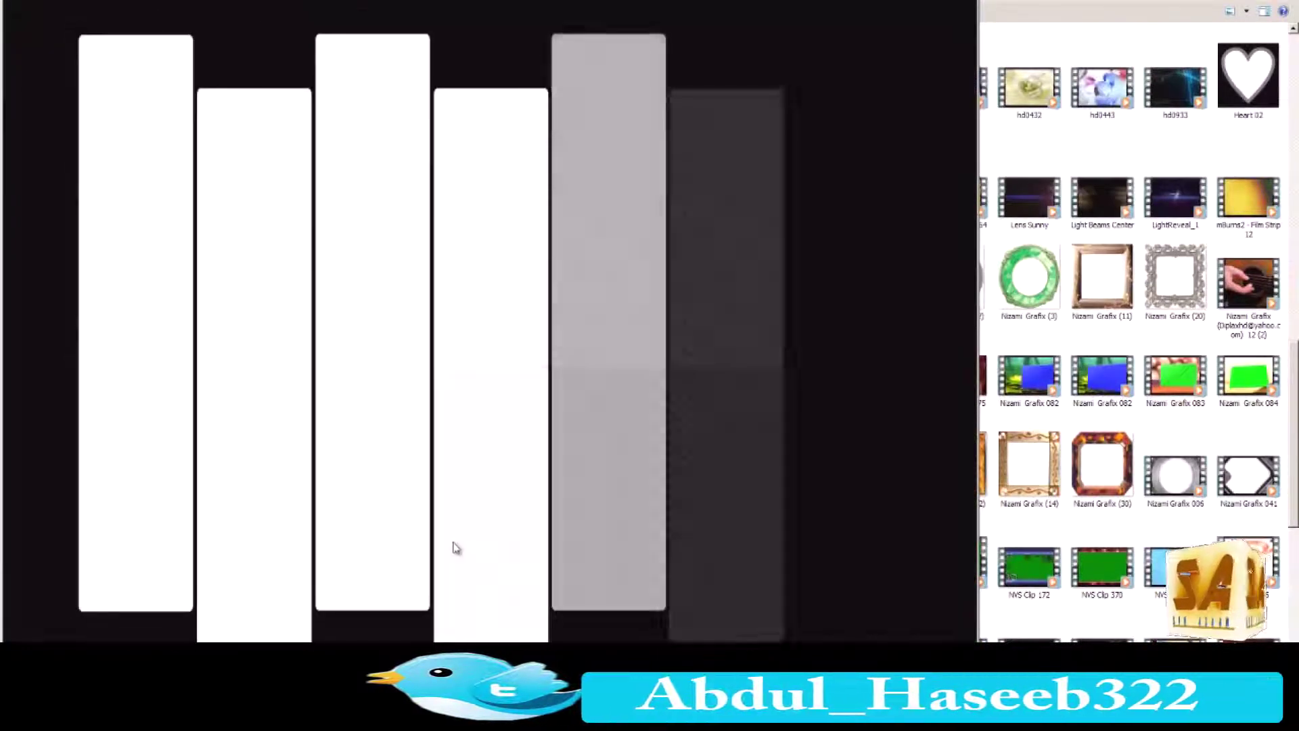
key(alt+F4)
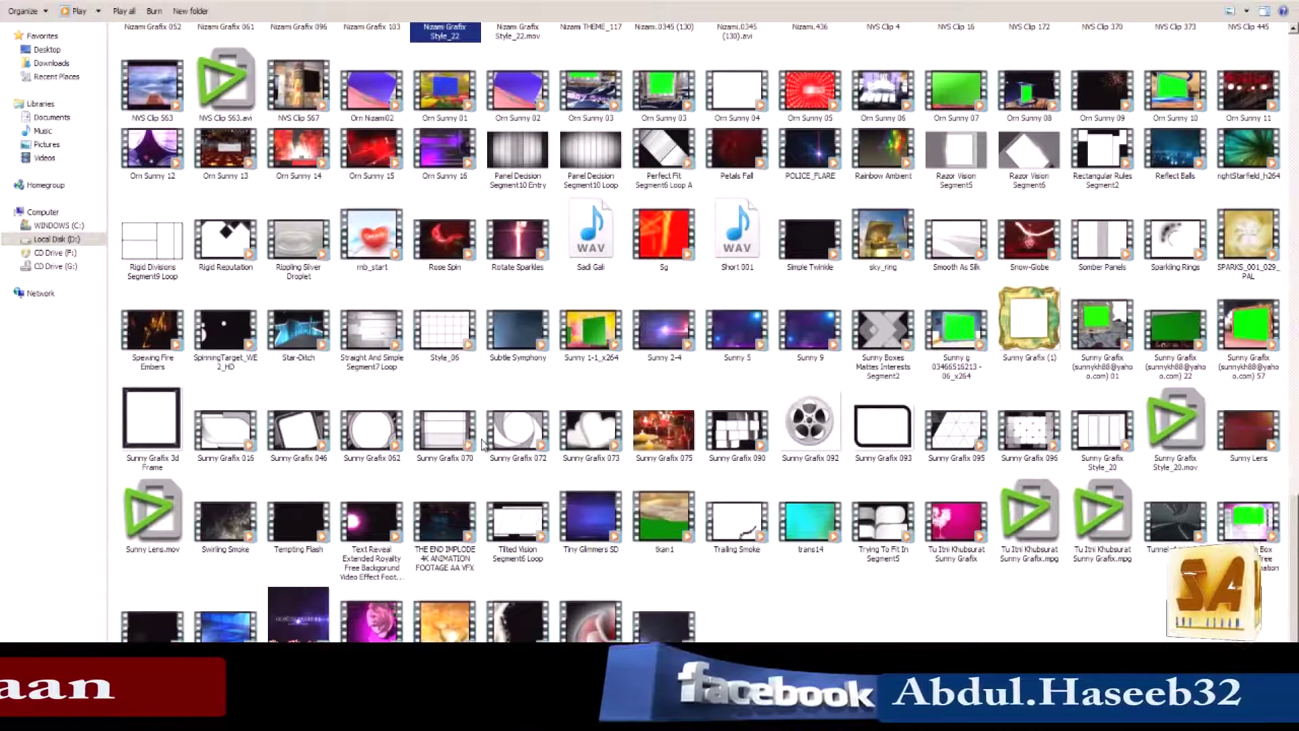
double_click(594, 441)
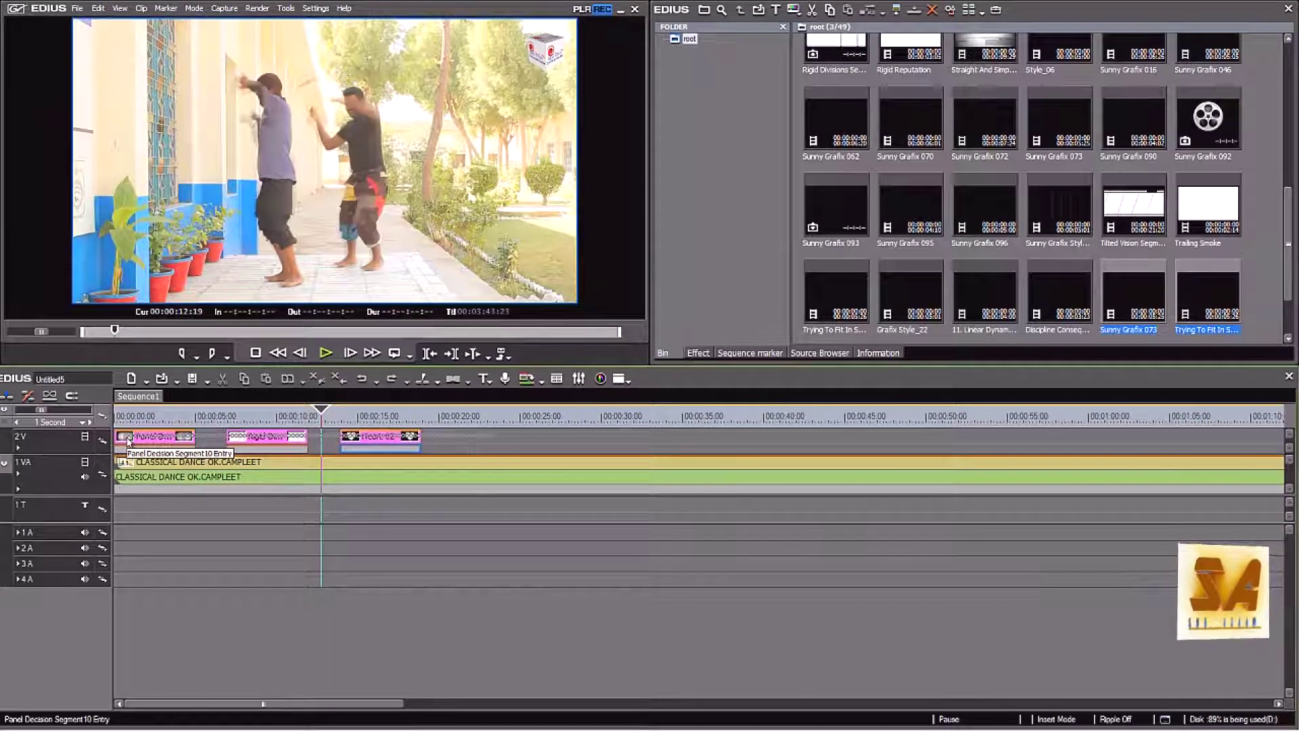
Back in EDIUS, delete the three overlay clips from track 2 V and place wo105 from the bin at the start of that track
key(Delete)
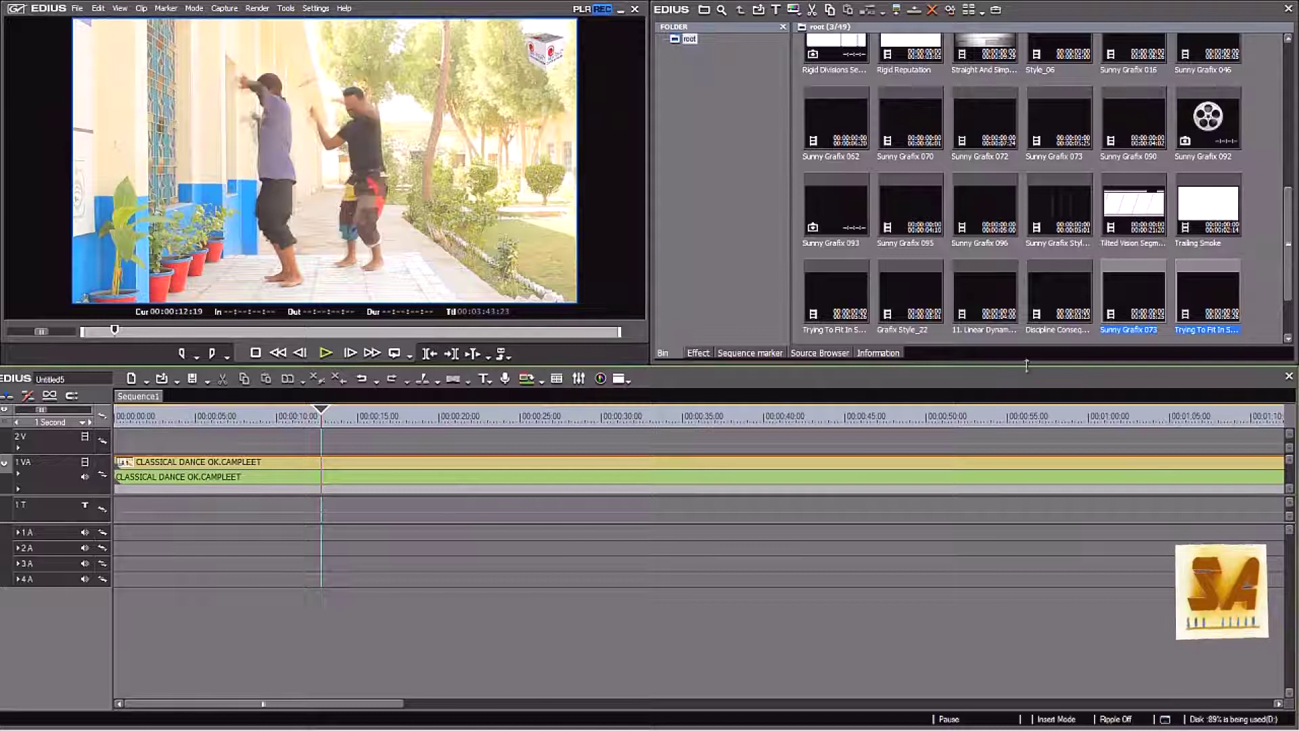
scroll(1292, 288, down, 2)
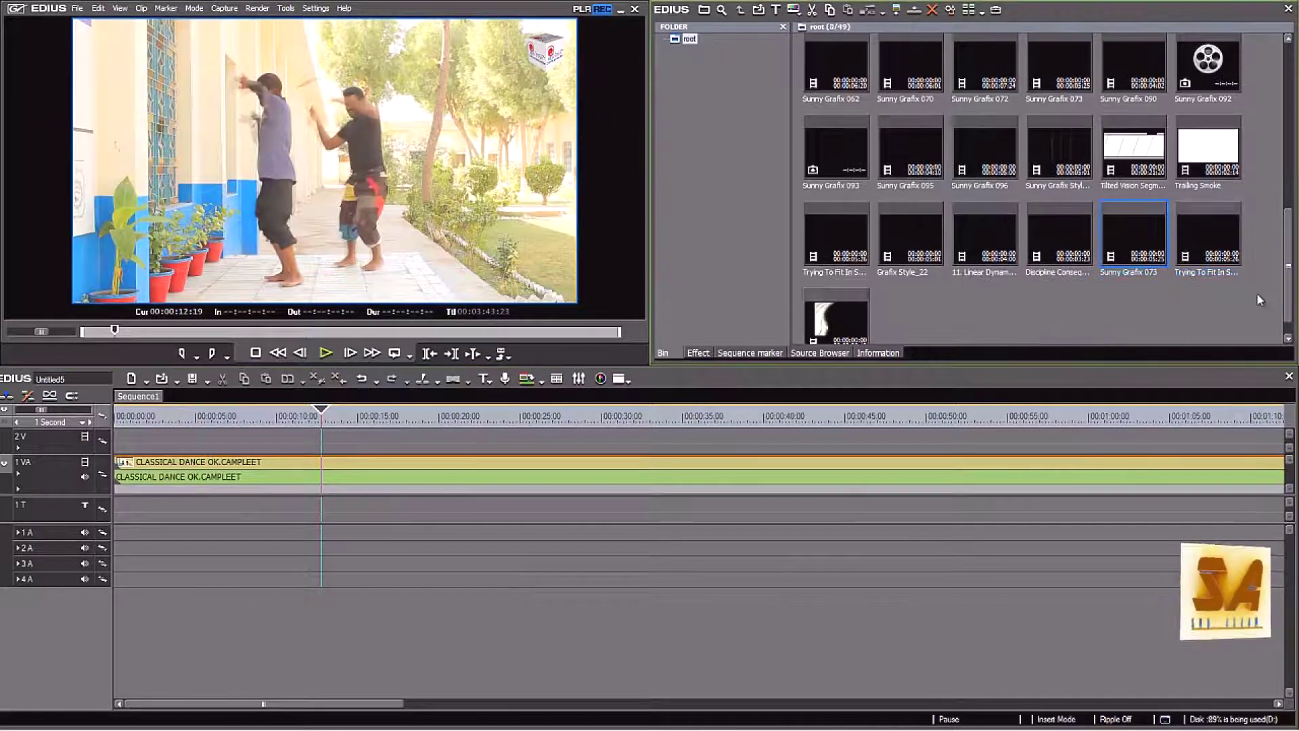
scroll(1288, 293, down, 1)
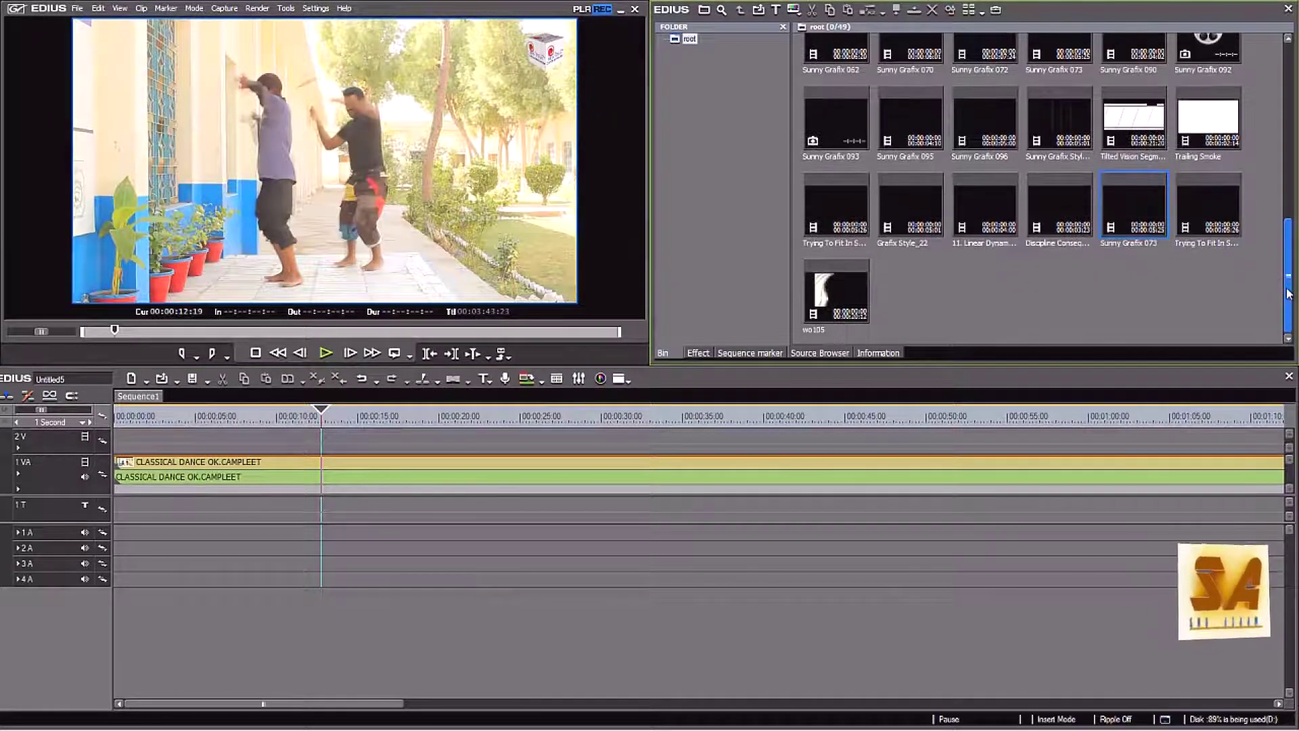
drag(1289, 290, 1290, 286)
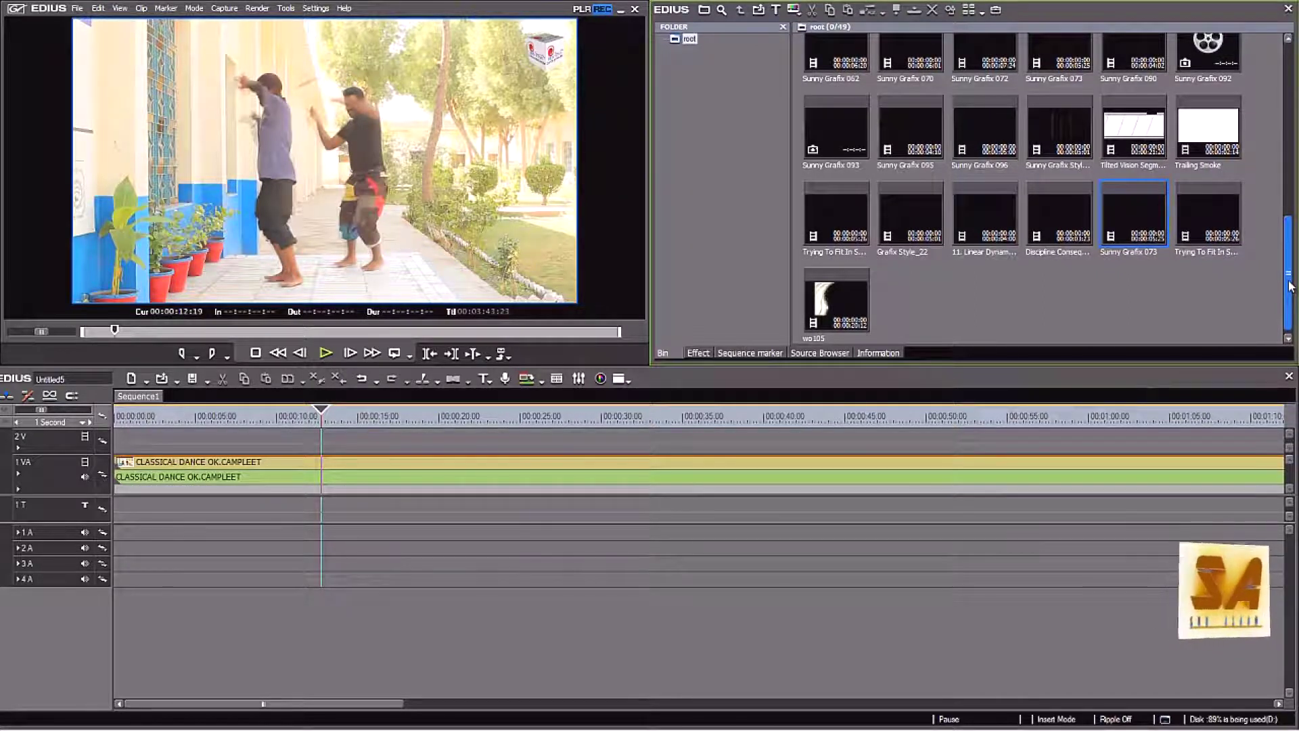
drag(1290, 286, 1290, 289)
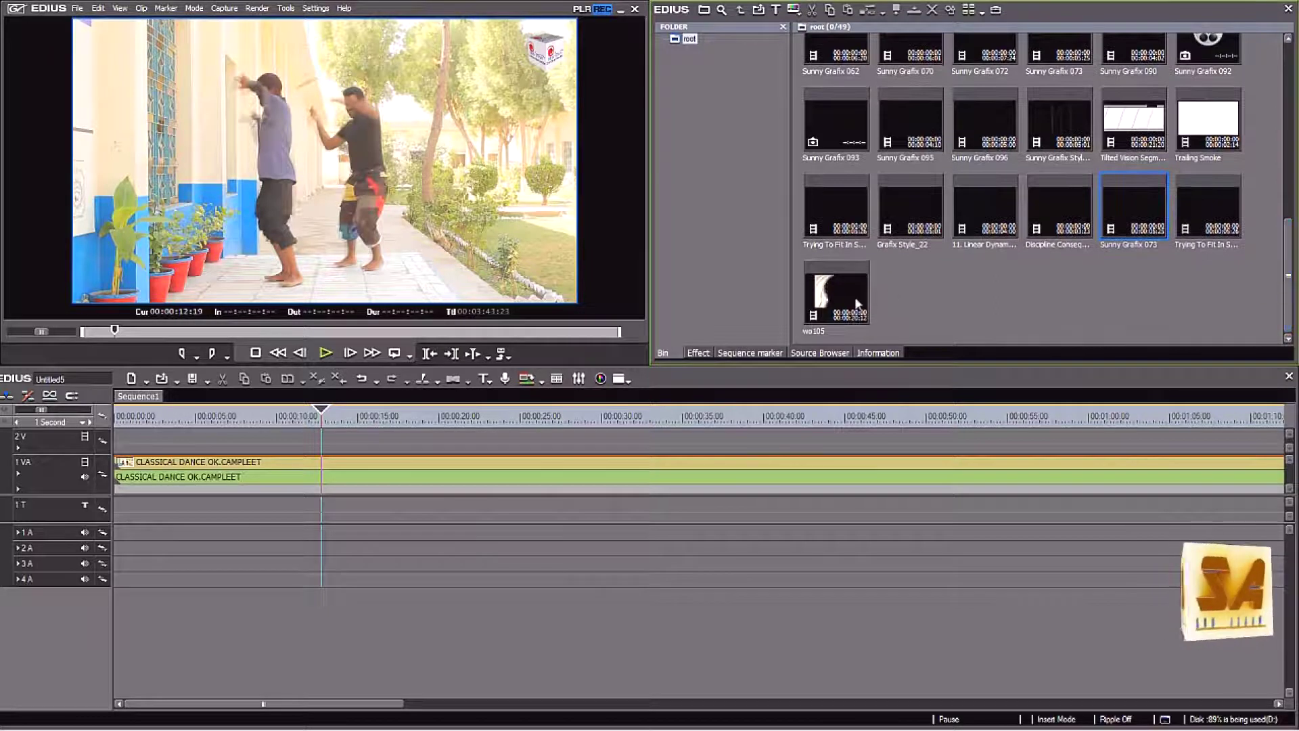
drag(844, 281, 113, 441)
Move the playhead to 00:00:07:12 within the wo105 clip and mute the audio of track 1 VA
drag(322, 411, 237, 414)
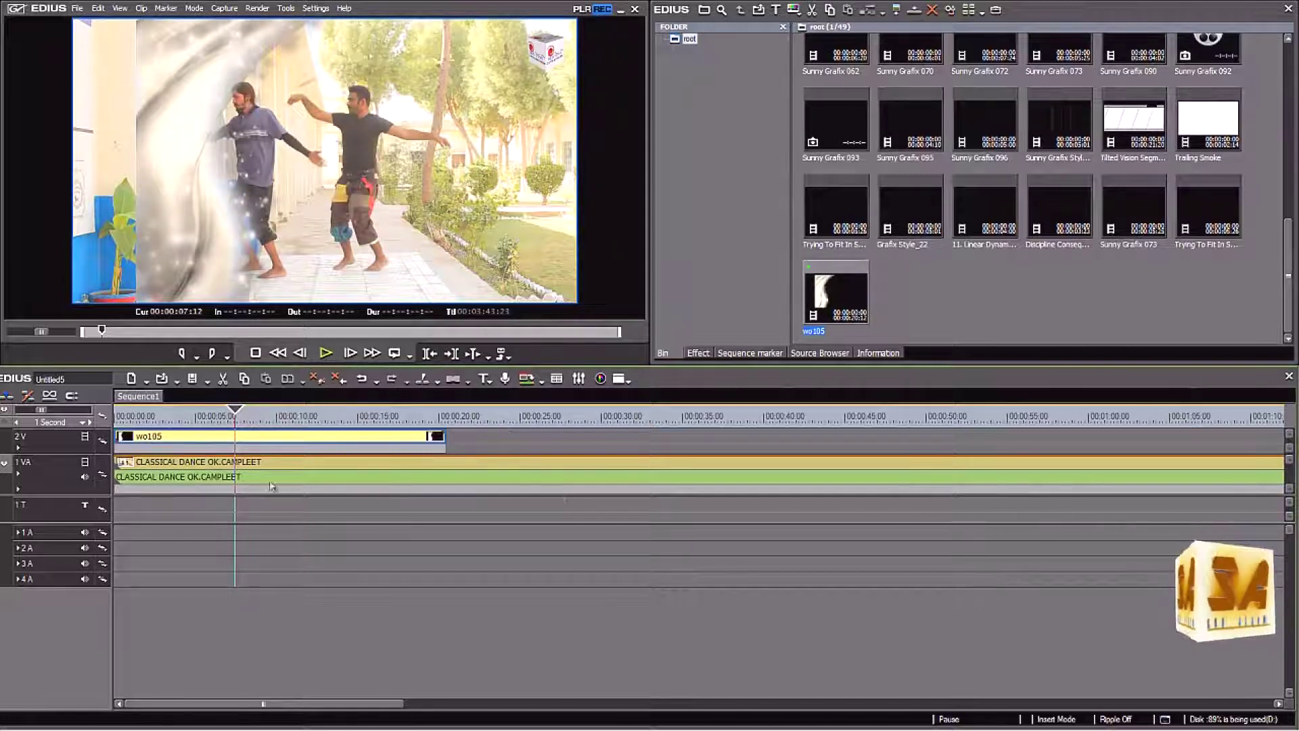
click(85, 477)
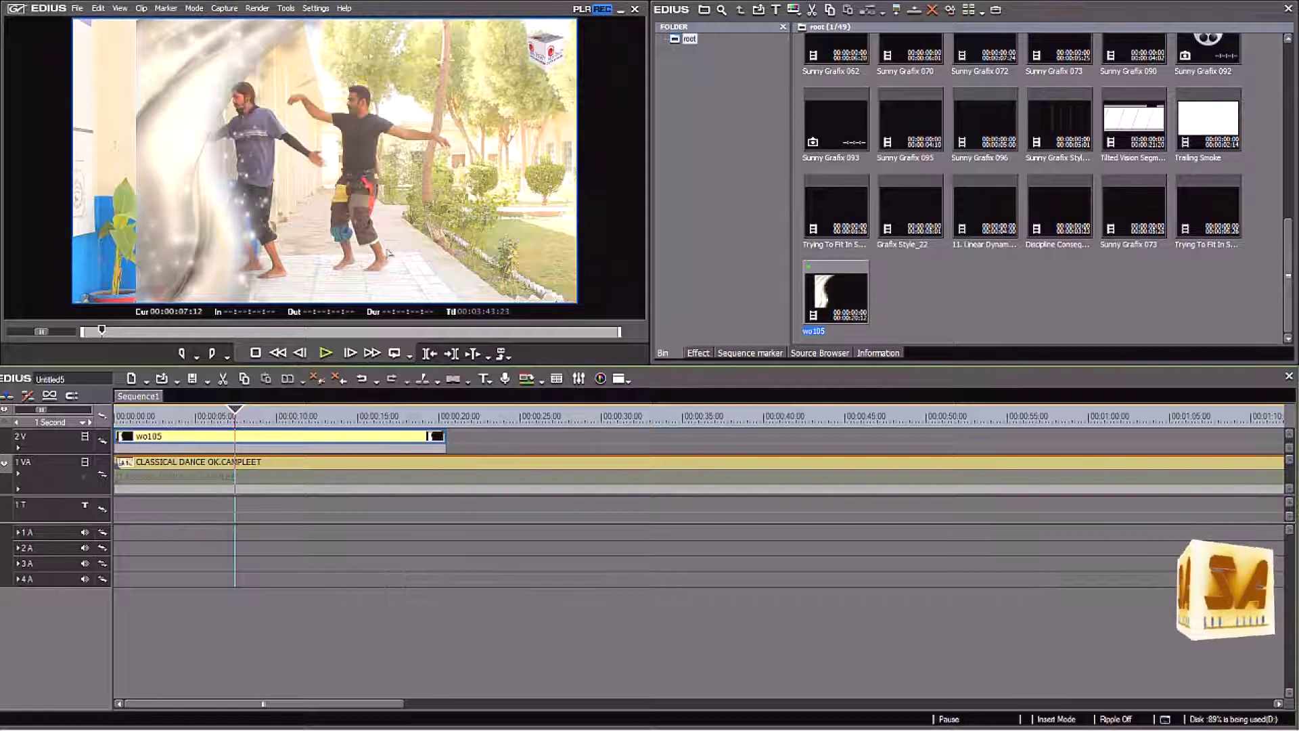
Open the Layouter of the wo105 clip and apply the Ignore pixel aspect stretch option
click(878, 355)
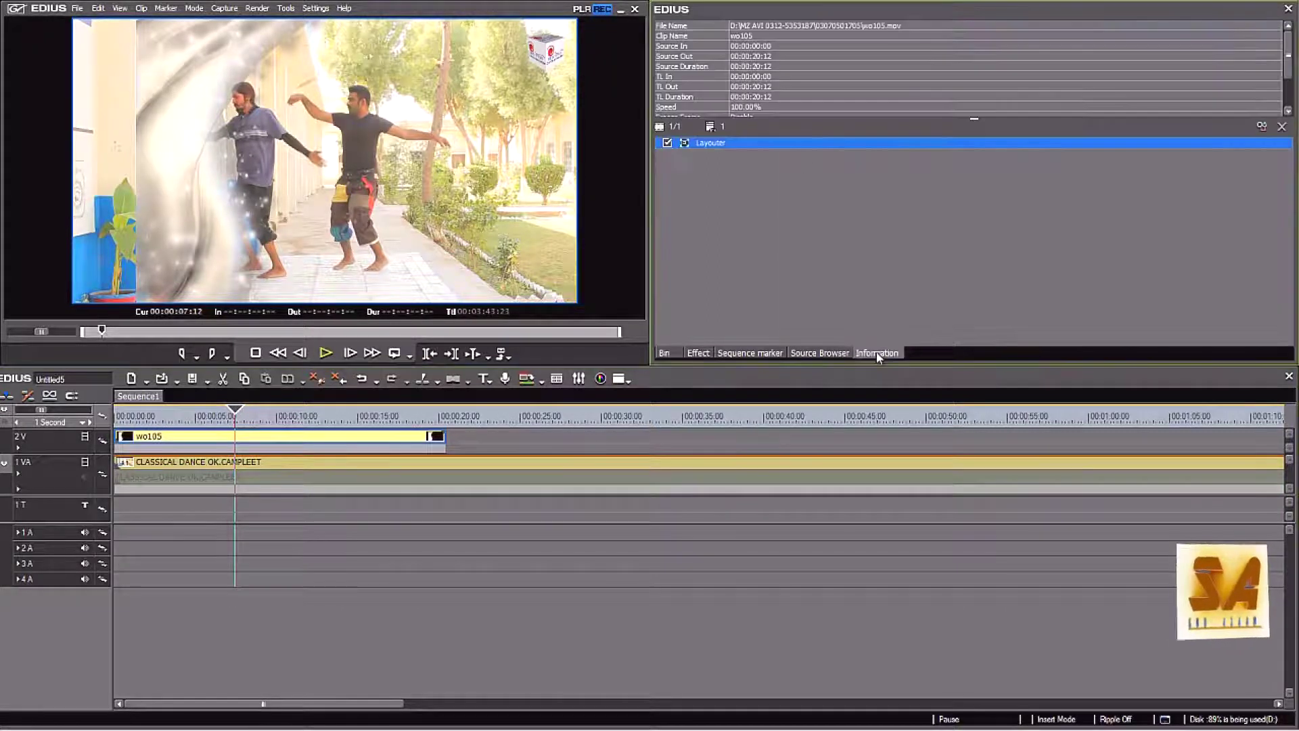
double_click(717, 146)
drag(836, 274, 836, 334)
click(648, 354)
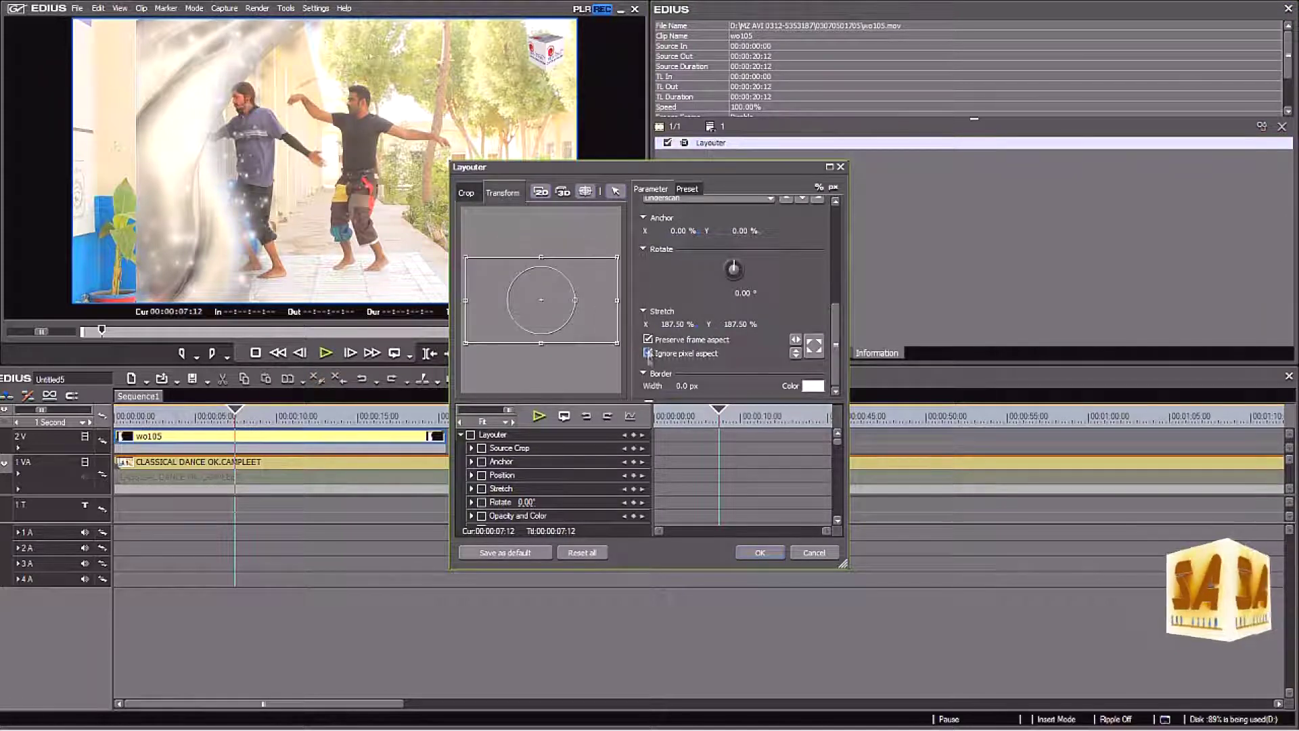
click(762, 551)
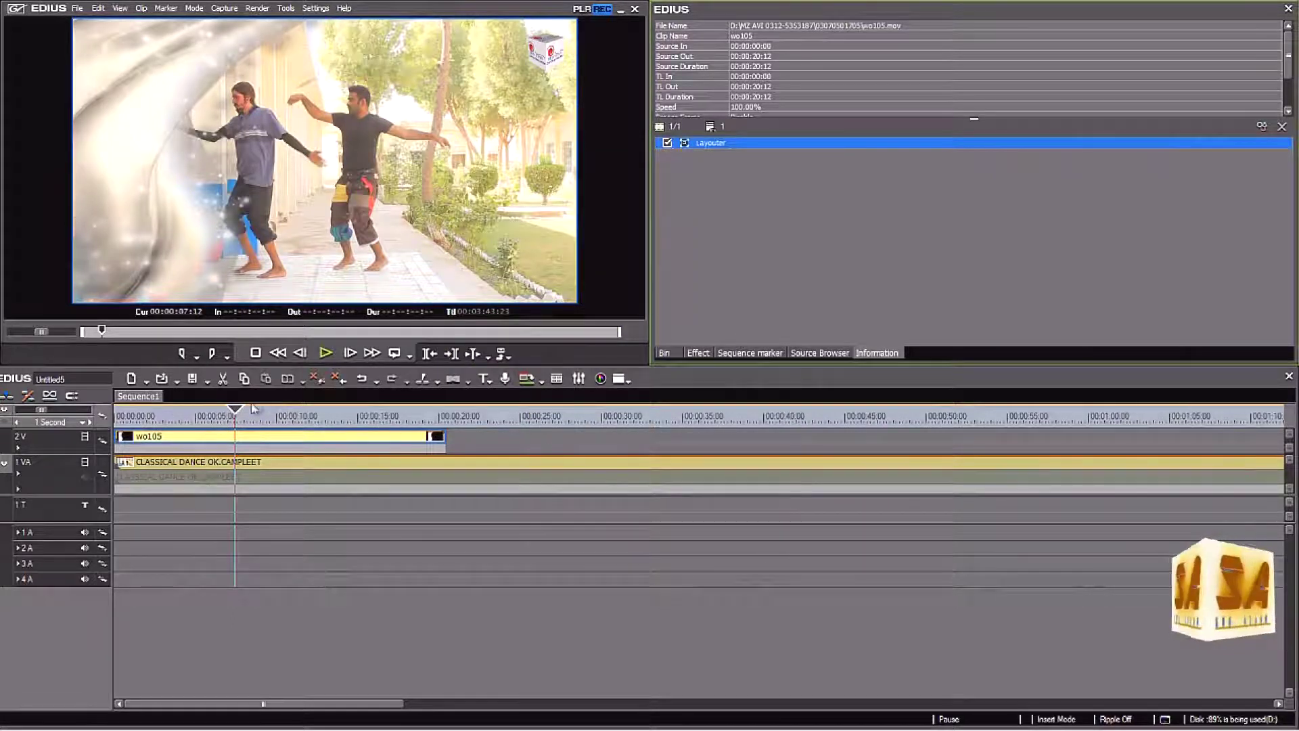
Play the sequence from the beginning to check the wo105 overlay over the dance footage, and stop playback
drag(236, 410, 119, 414)
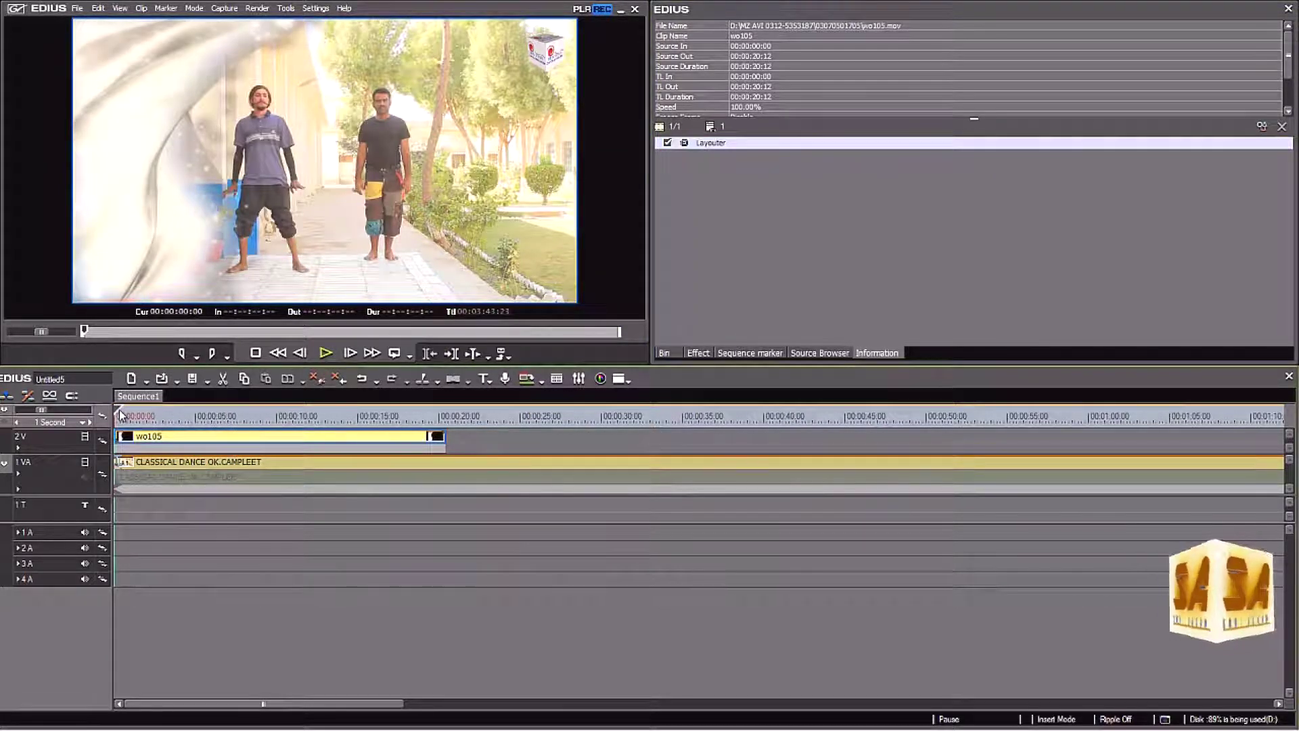
key(F11)
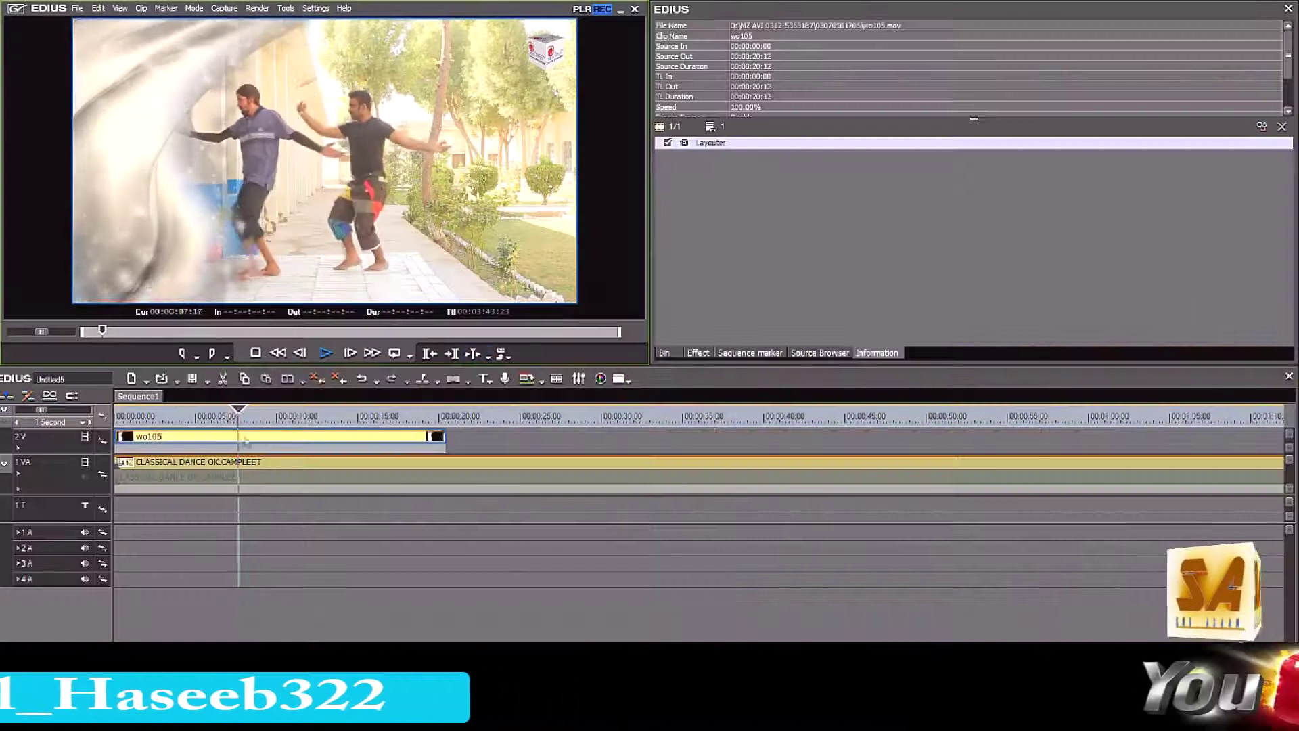
click(255, 352)
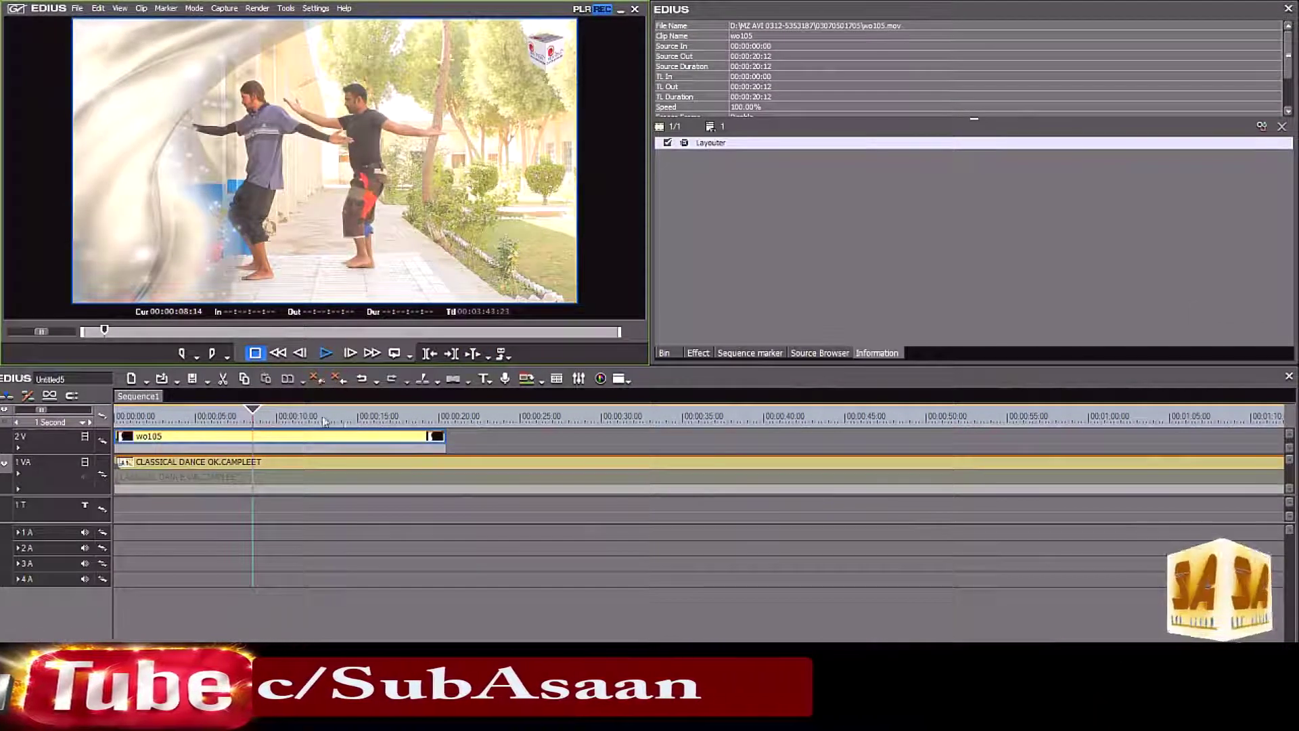
Place the 11. Linear Dynamic - Horizontal clip from the bin on track 2 V directly after wo105 and return the playhead to its start
click(343, 423)
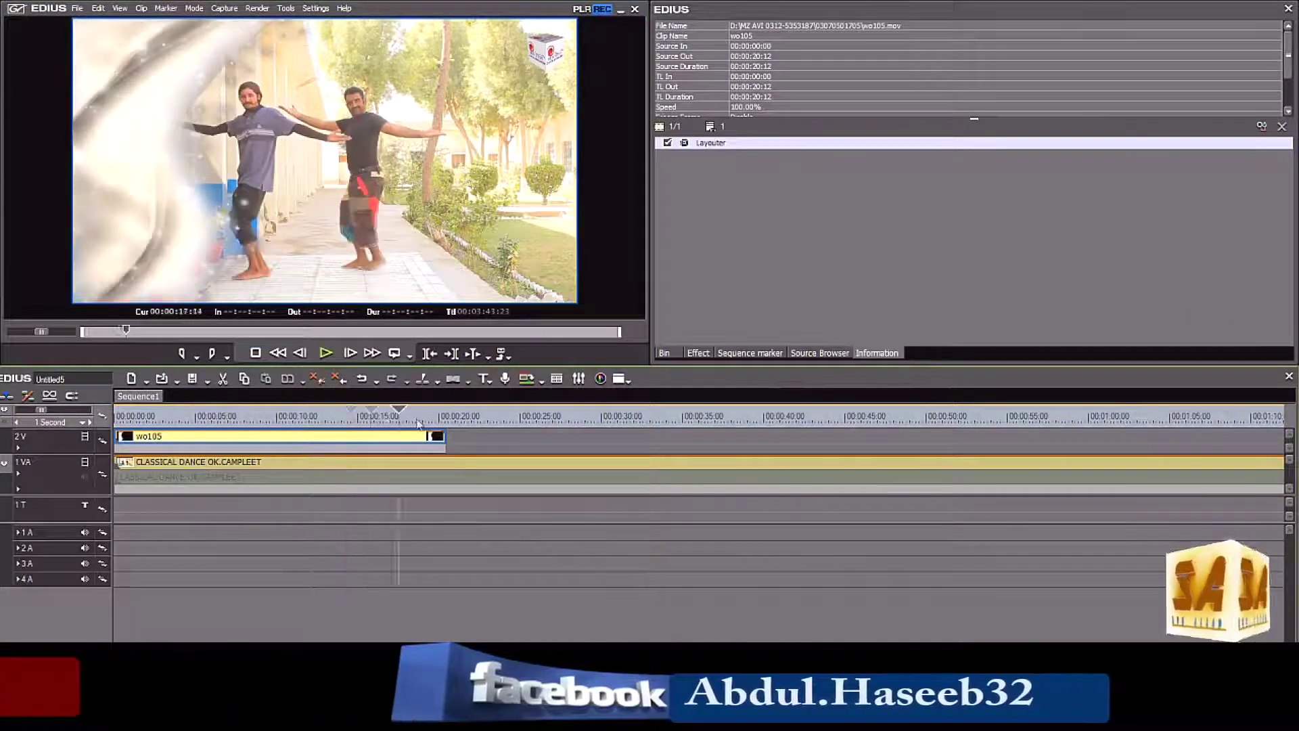
click(445, 420)
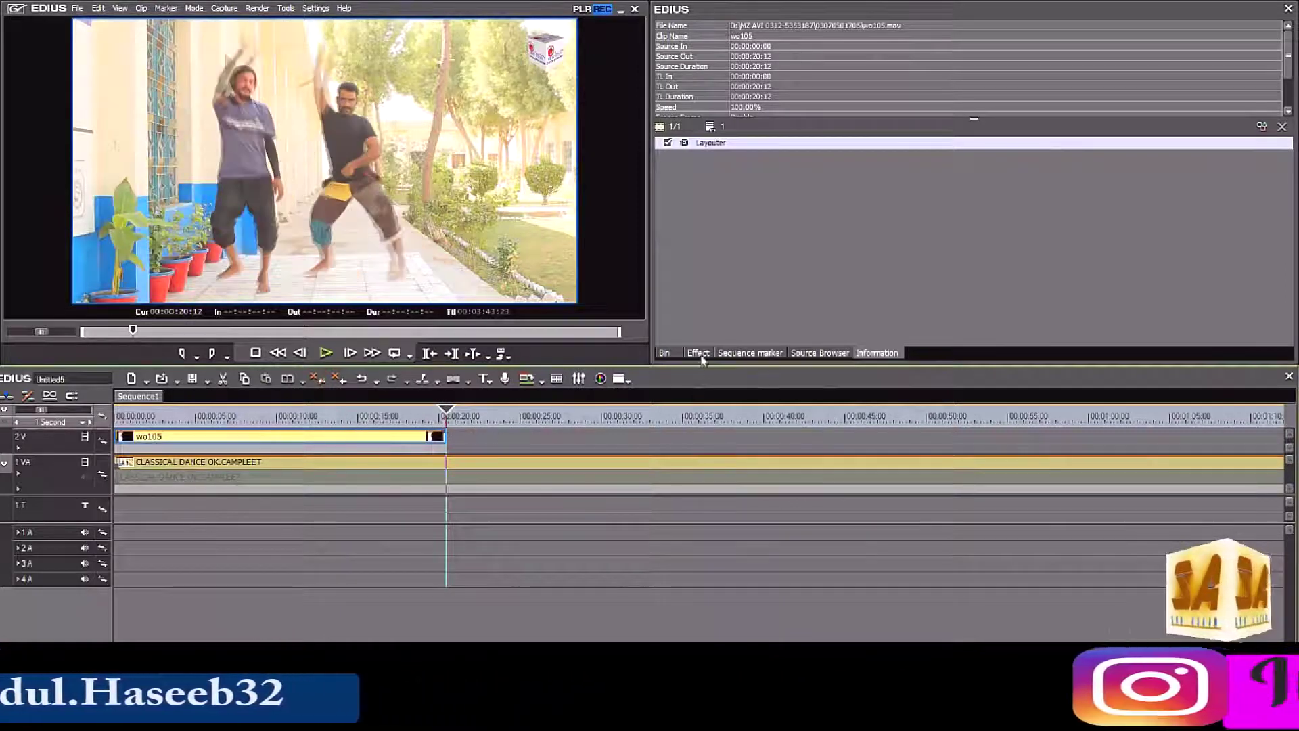
click(698, 353)
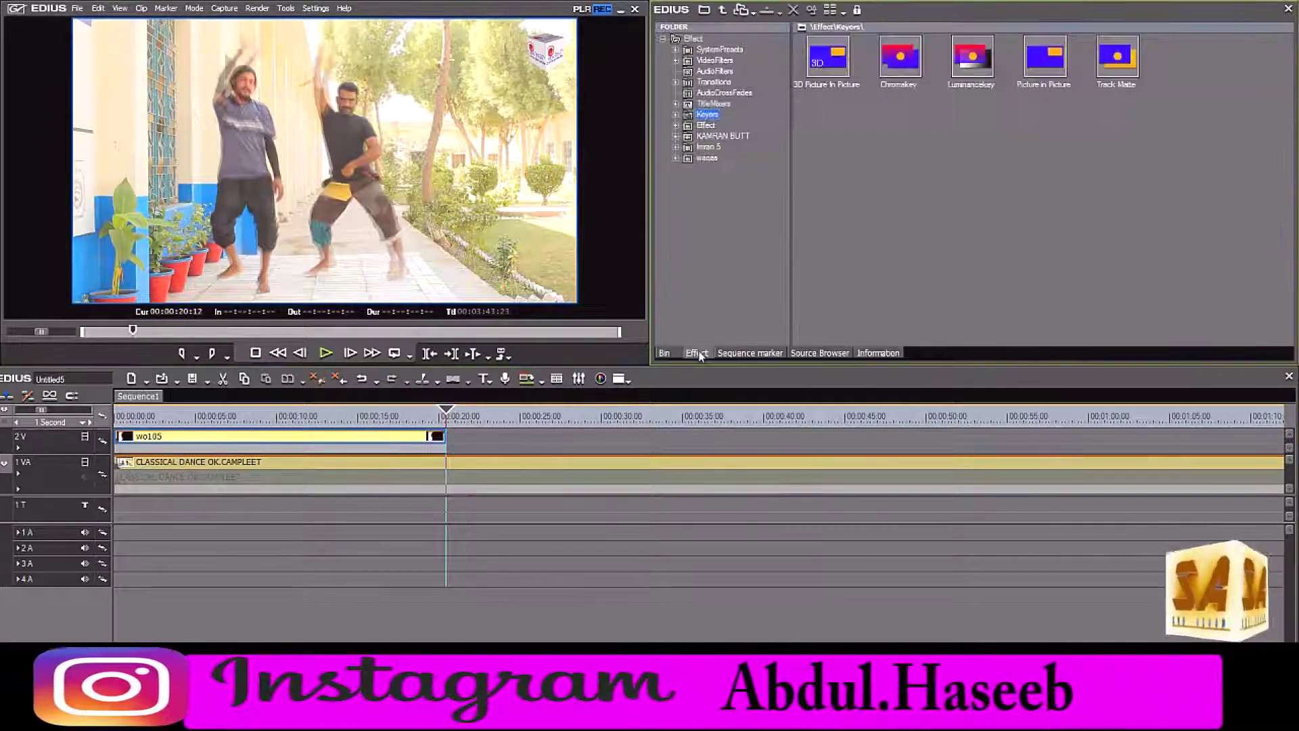
click(664, 353)
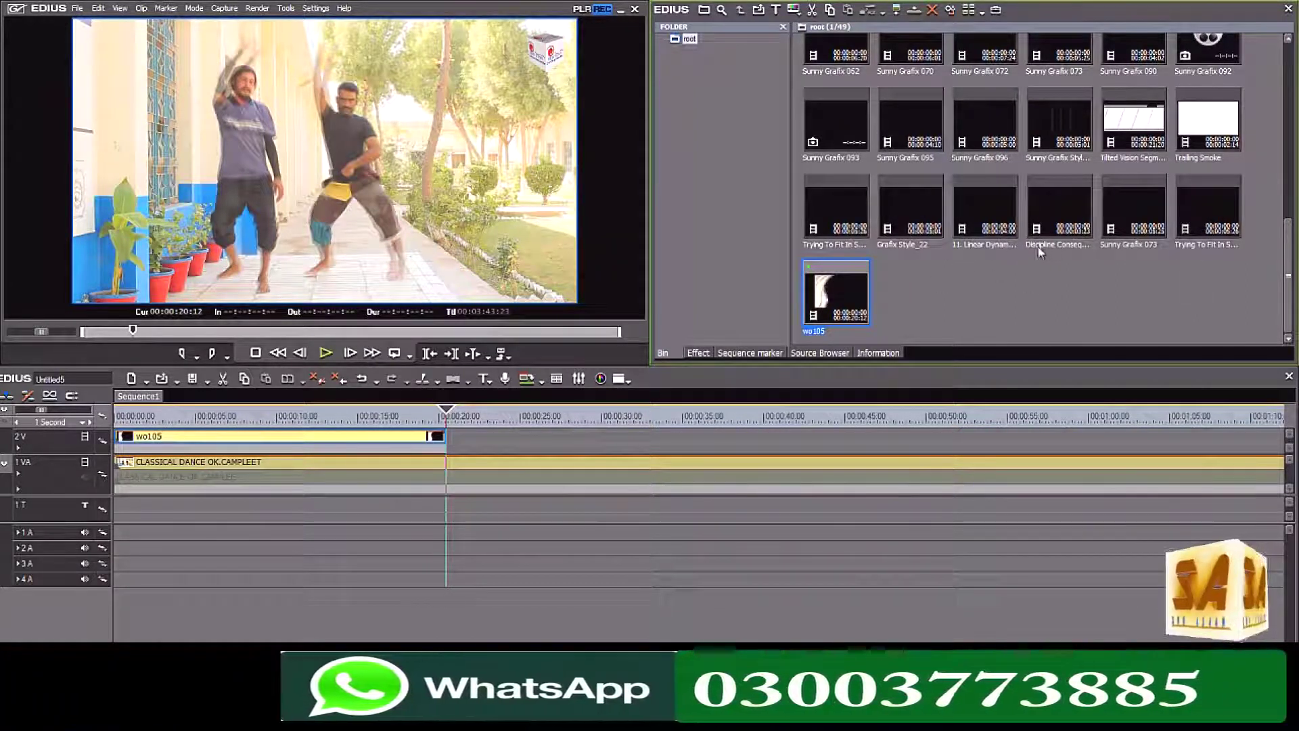
drag(980, 203, 481, 413)
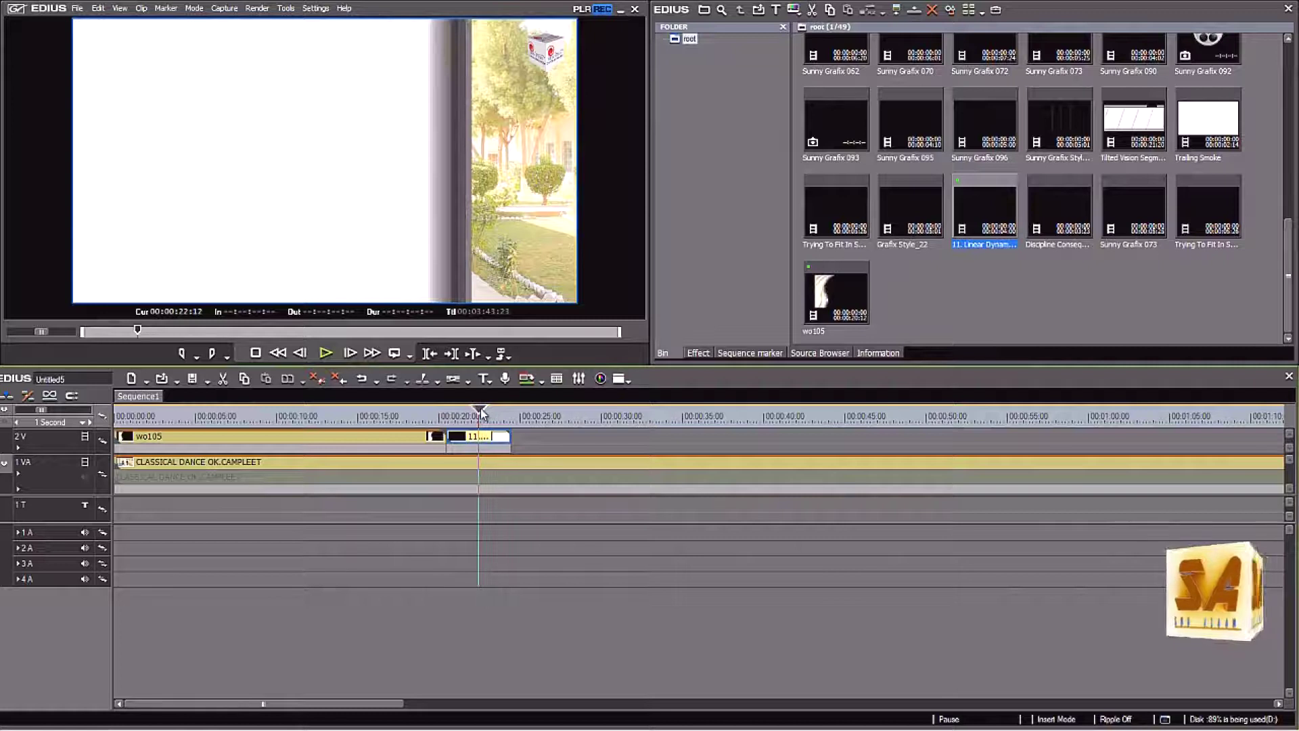
click(488, 449)
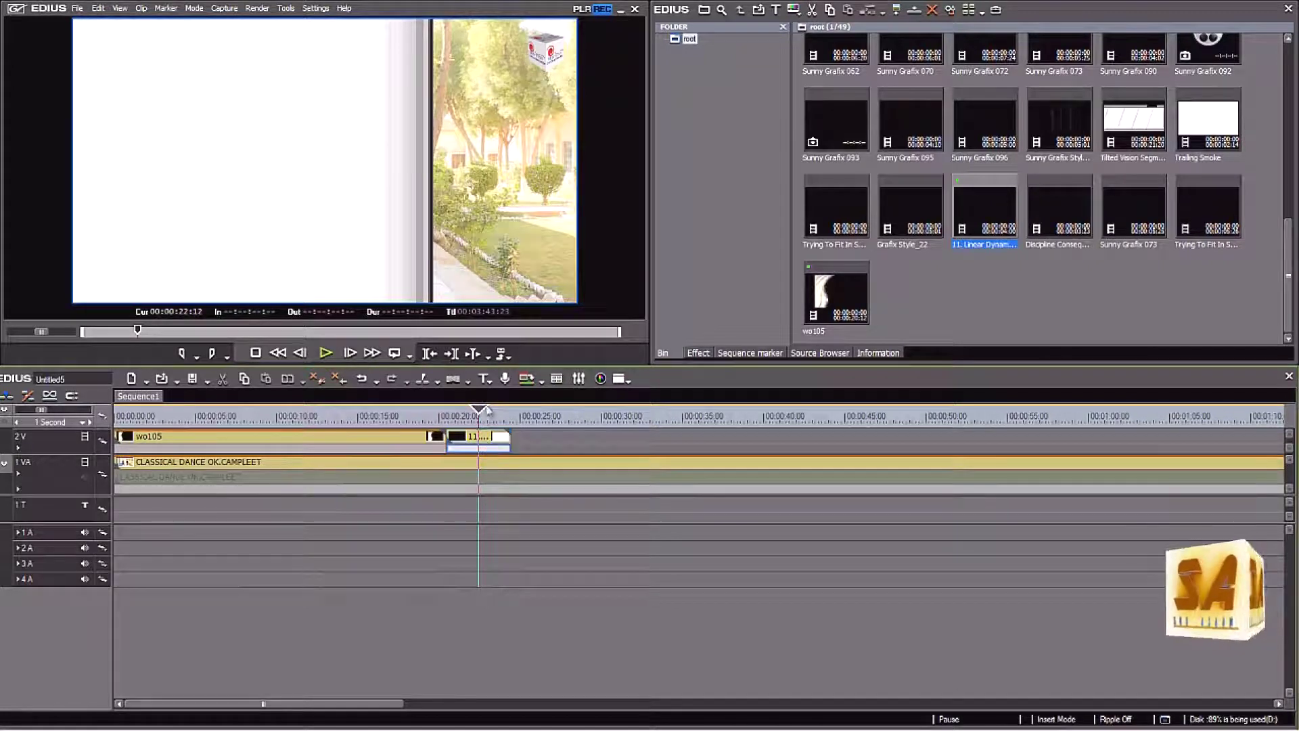
drag(479, 414, 447, 415)
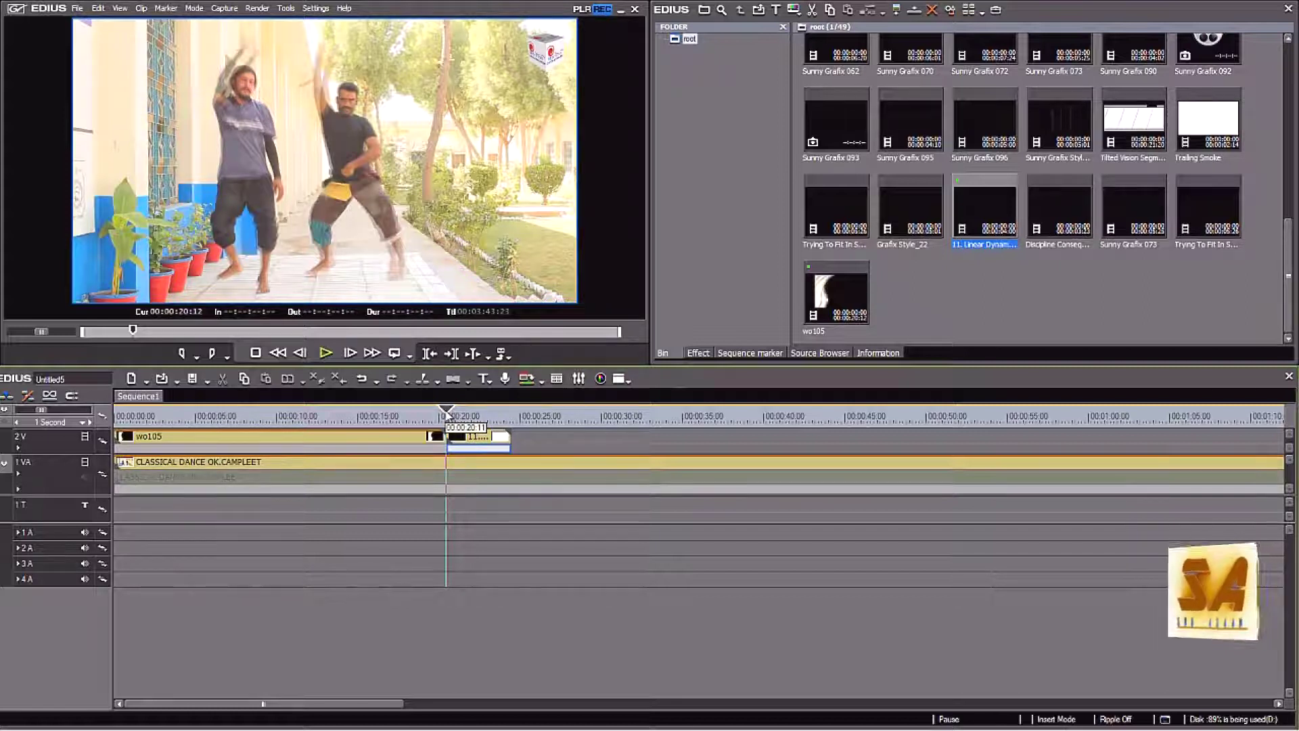
Position the playhead at 00:00:21:24 and apply the NewBlue Video Essentials V1 Chroma Key Pro keyer to the 11. Linear Dynamic - Horizontal clip
drag(446, 410, 471, 413)
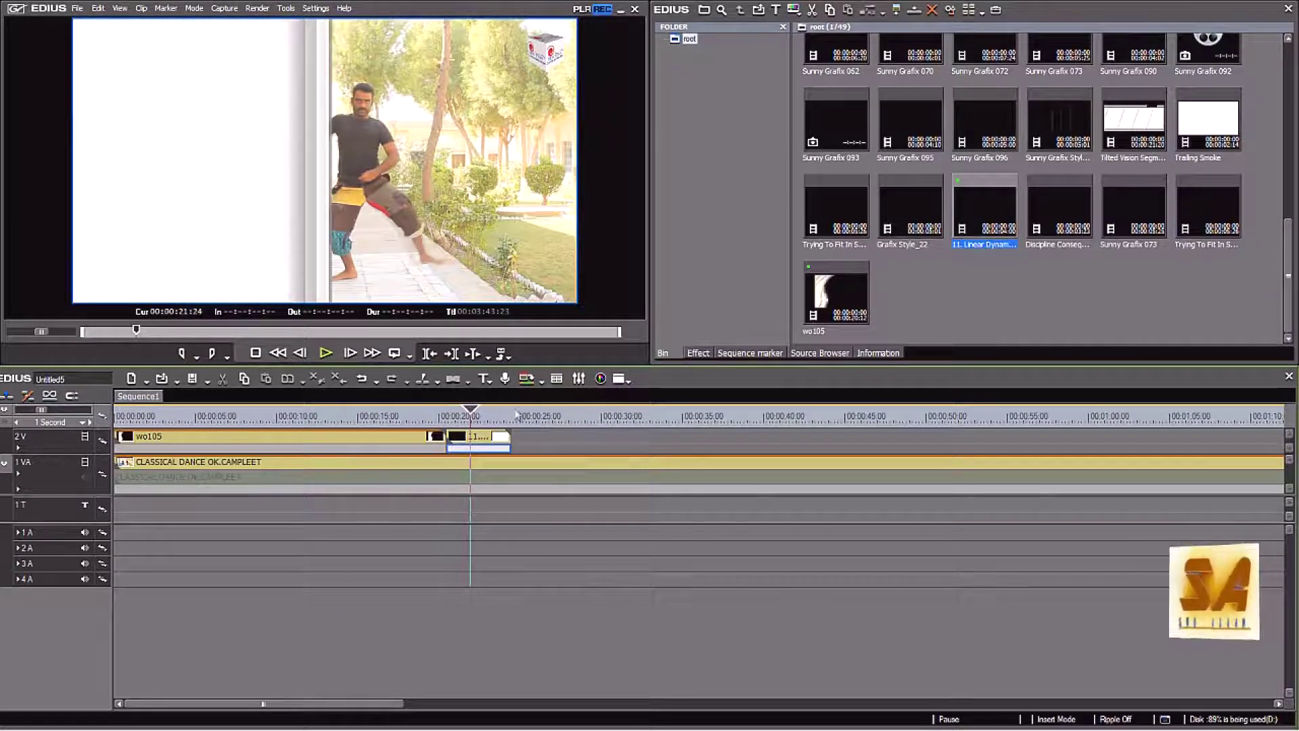
click(694, 353)
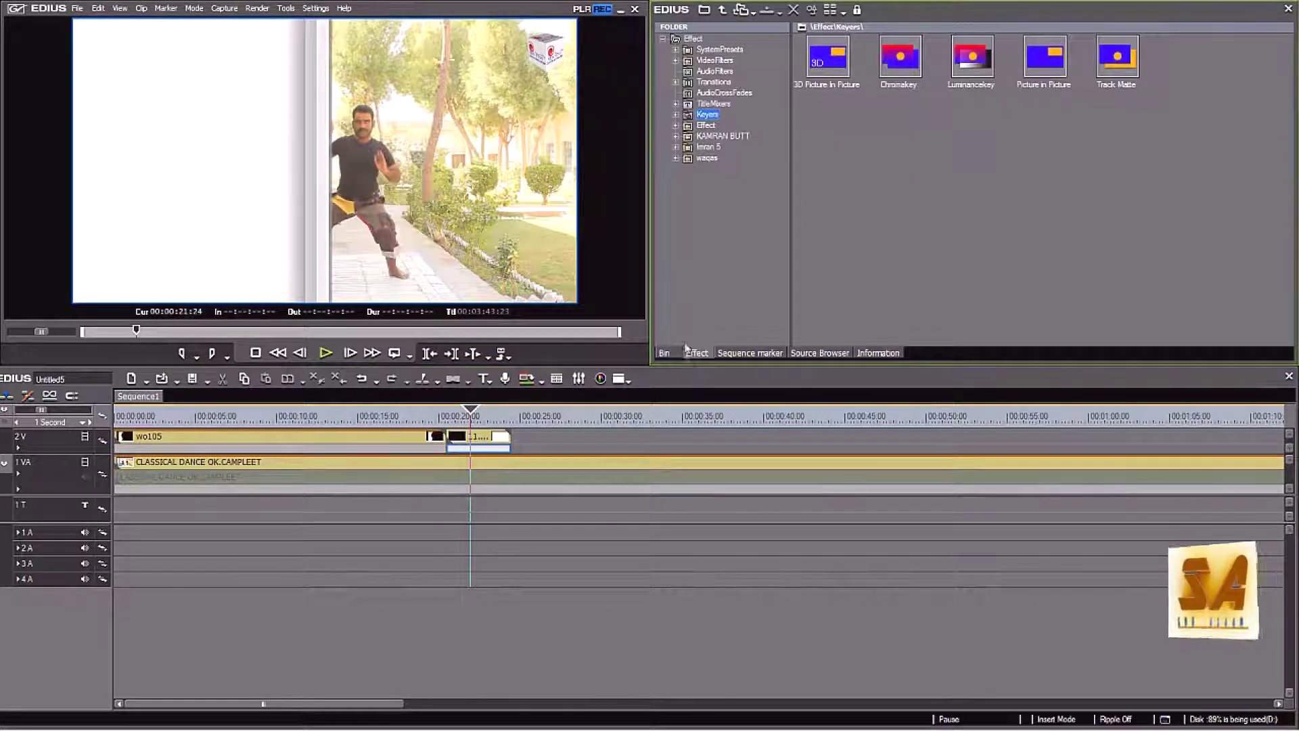
click(676, 115)
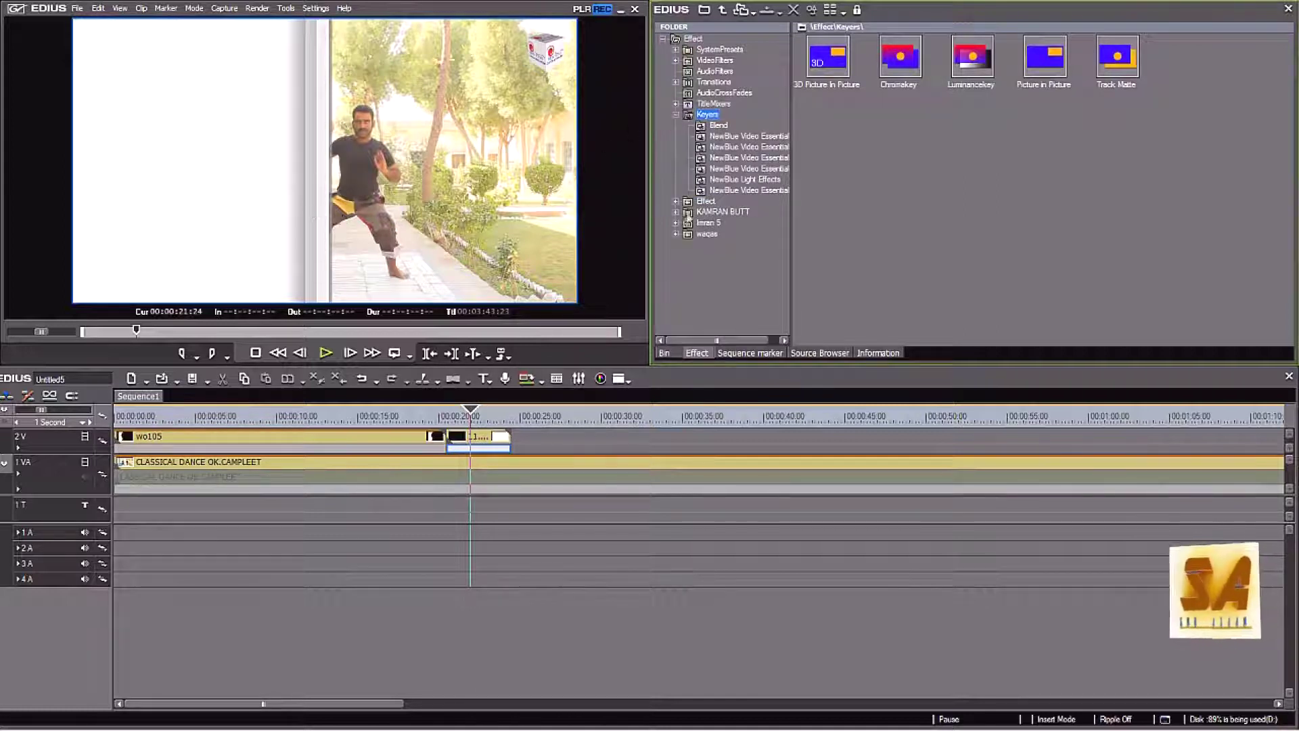
click(747, 159)
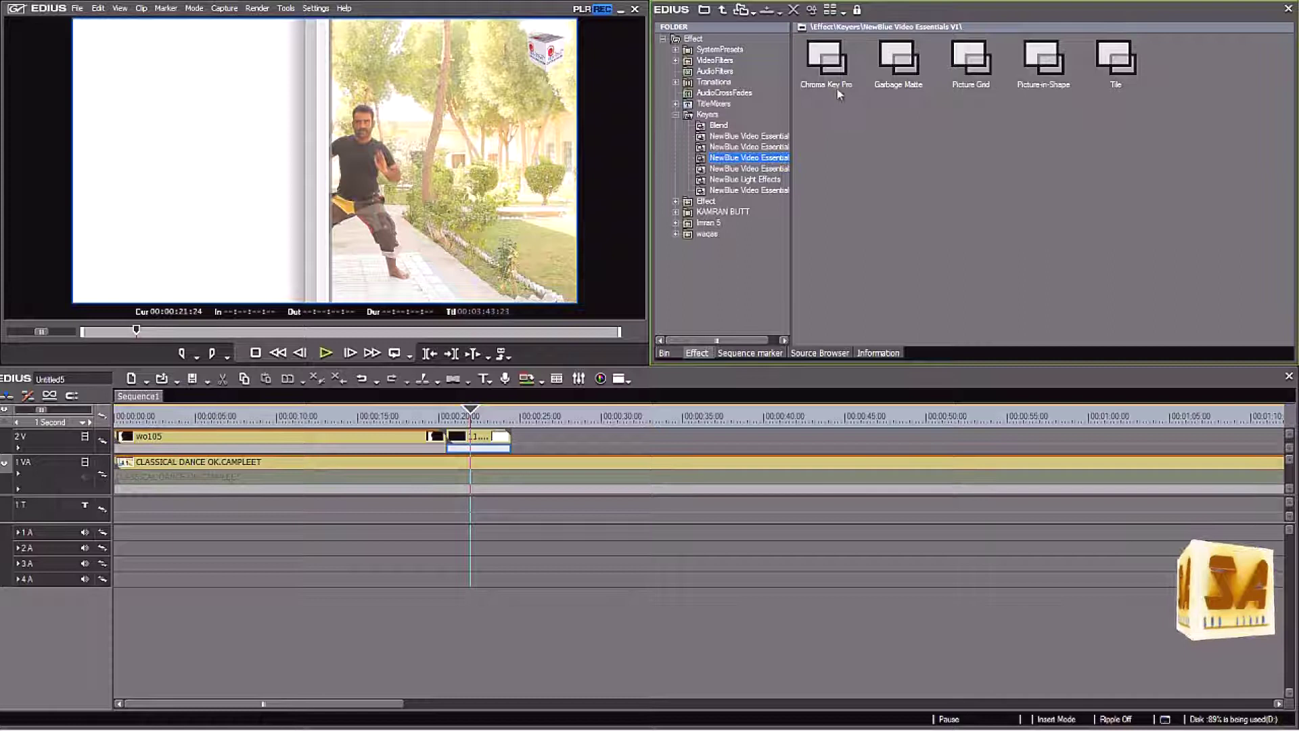
click(834, 59)
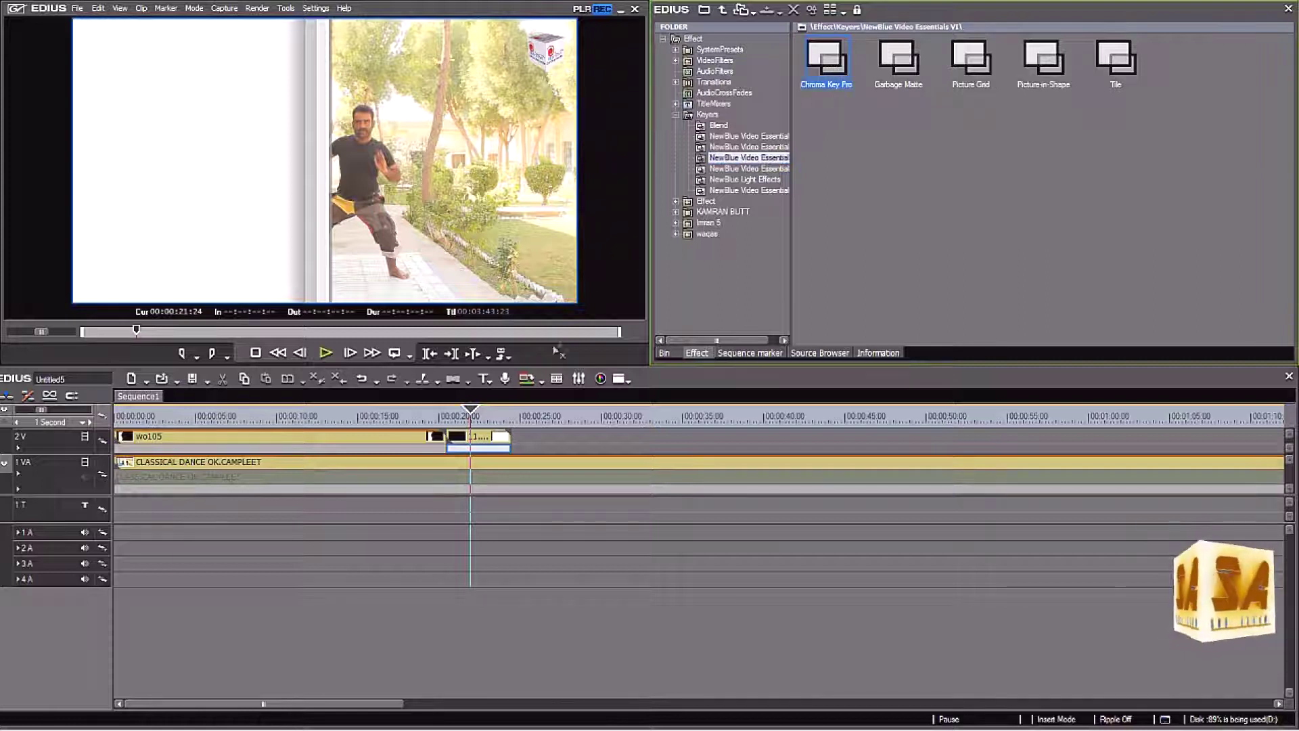
drag(501, 451, 501, 450)
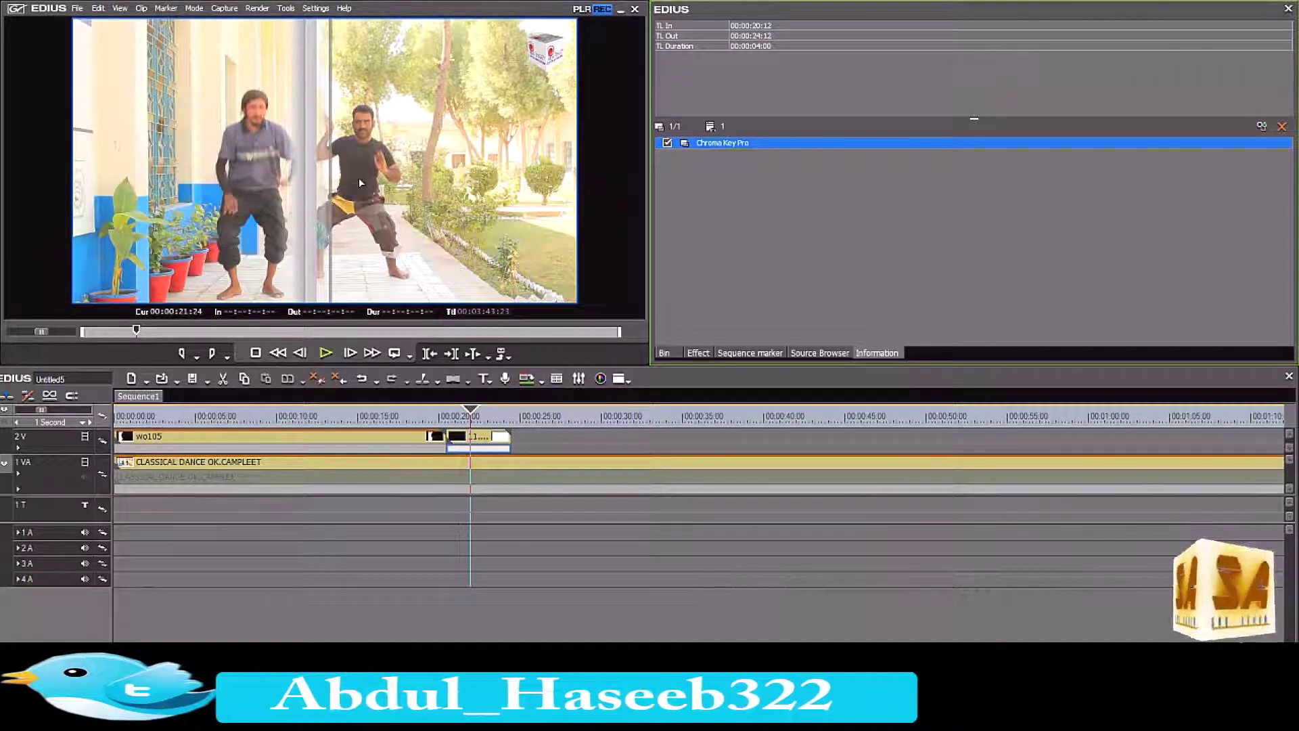
Play and scrub through the 11. Linear Dynamic - Horizontal clip up to 00:00:22:03 to check the keyed overlay
click(325, 352)
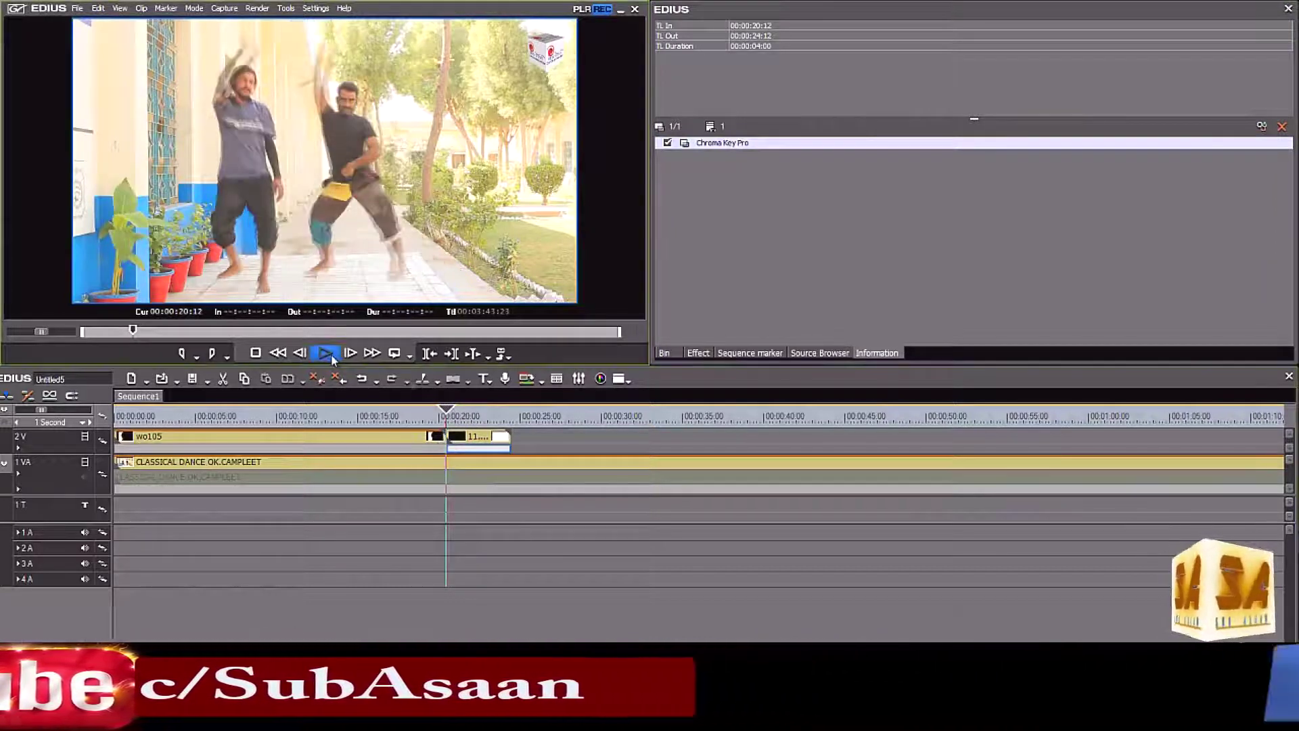
click(454, 414)
drag(455, 414, 480, 413)
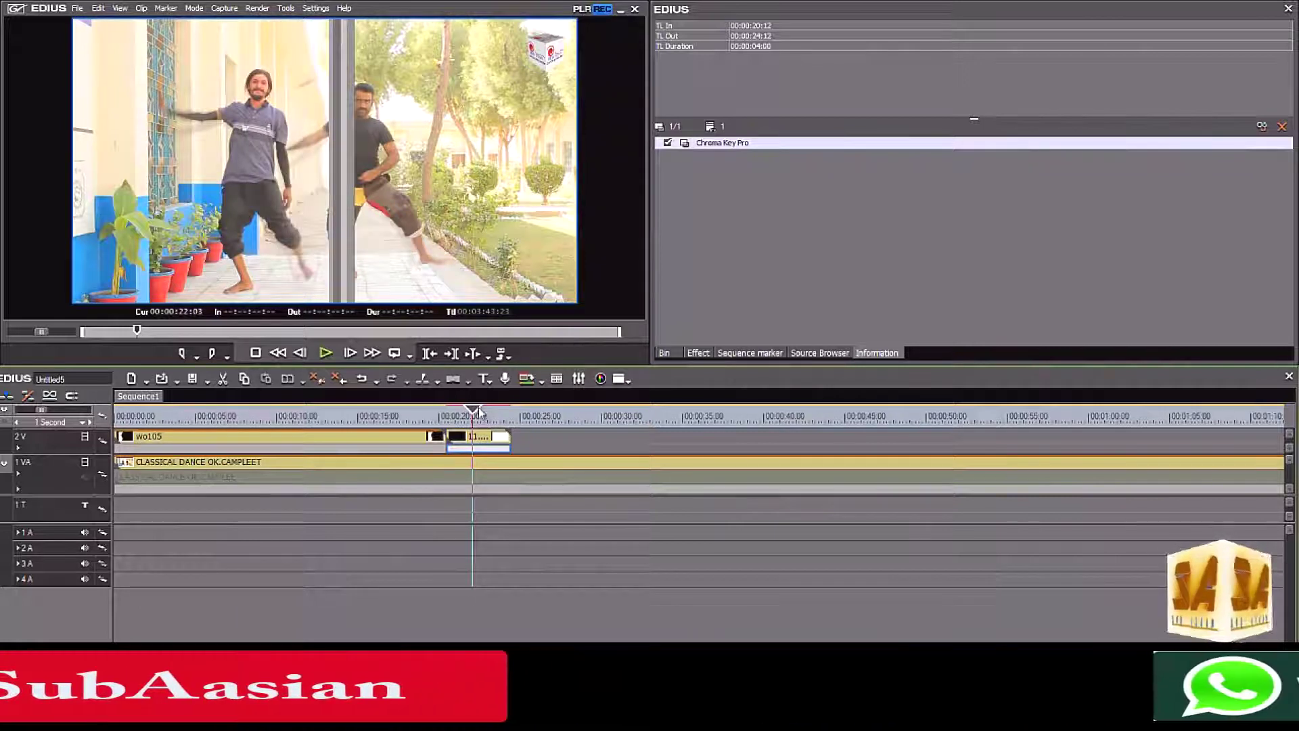
Place the Discipline matte clip from the bin on track 2 V shortly after 11. Linear Dynamic - Horizontal, with the playhead at 00:00:26:07
click(670, 355)
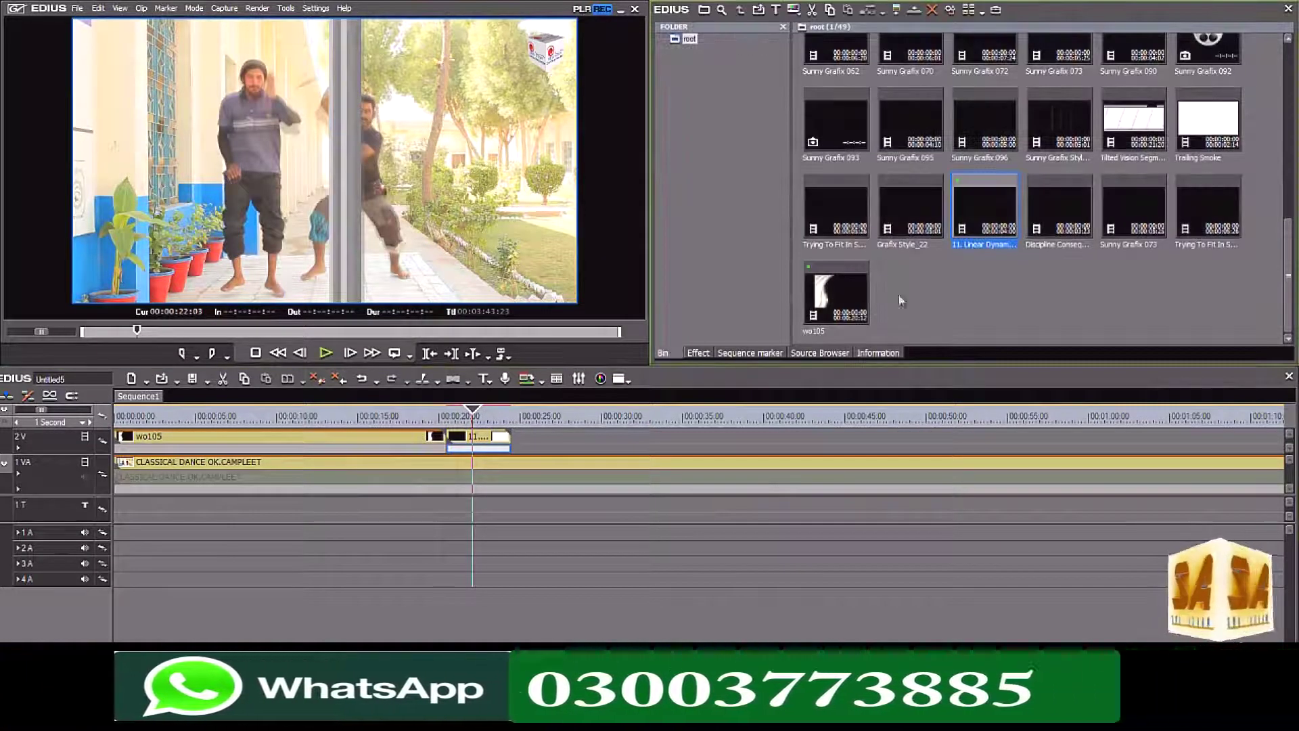
drag(1063, 223, 540, 416)
click(567, 416)
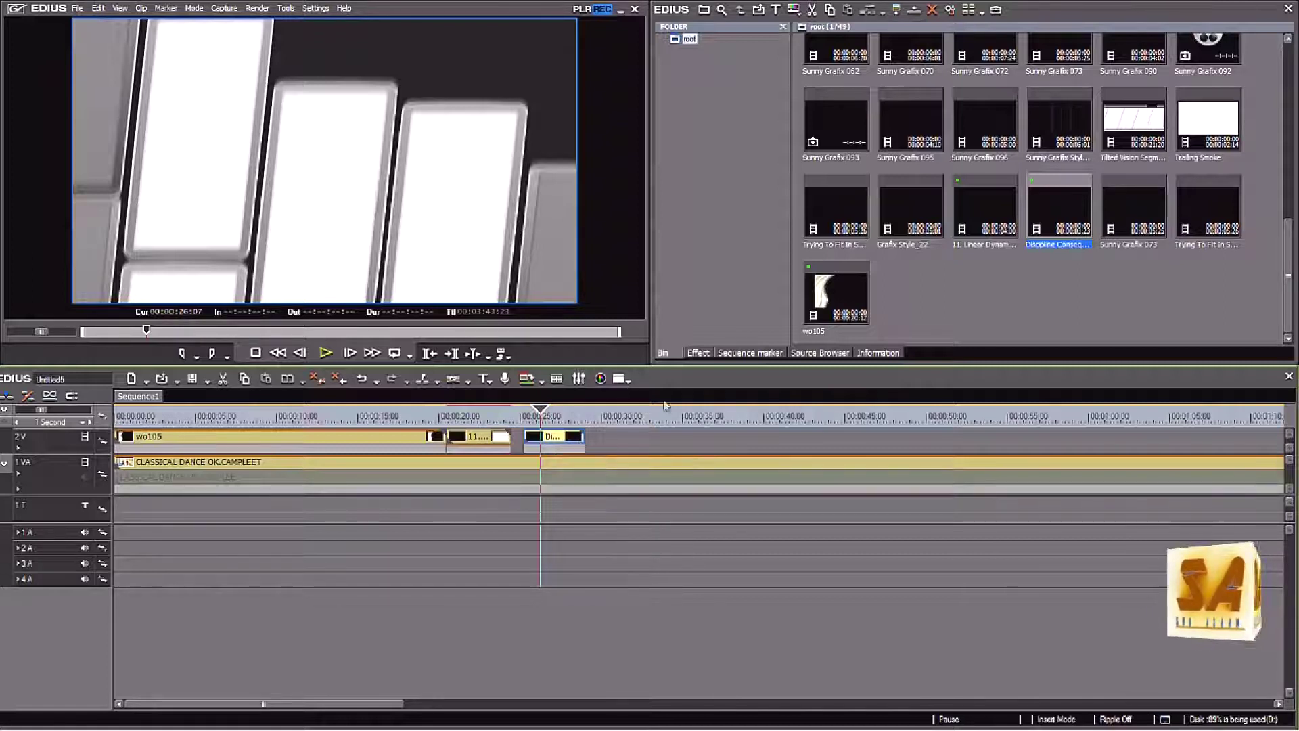
Apply the Chroma Key Pro keyer to the Discipline clip and scrub to 00:00:27:09 to check the overlay
click(697, 352)
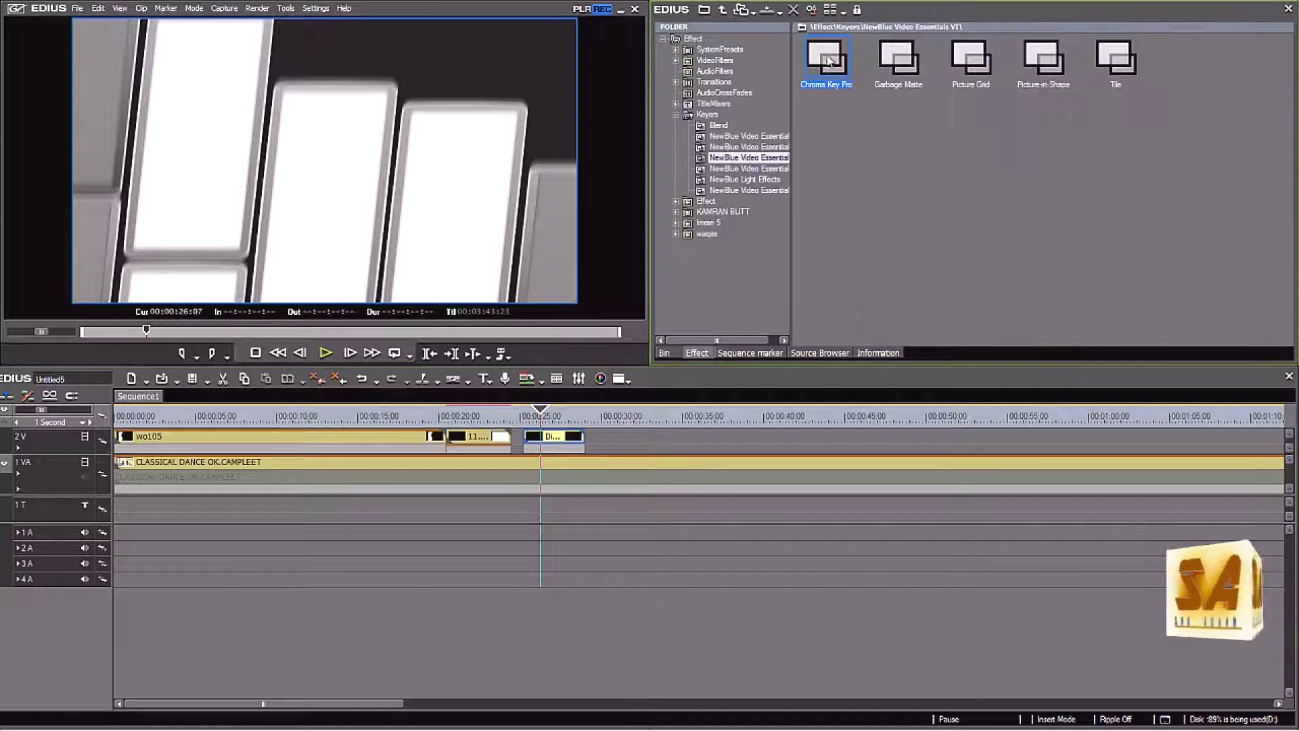
drag(579, 452, 578, 451)
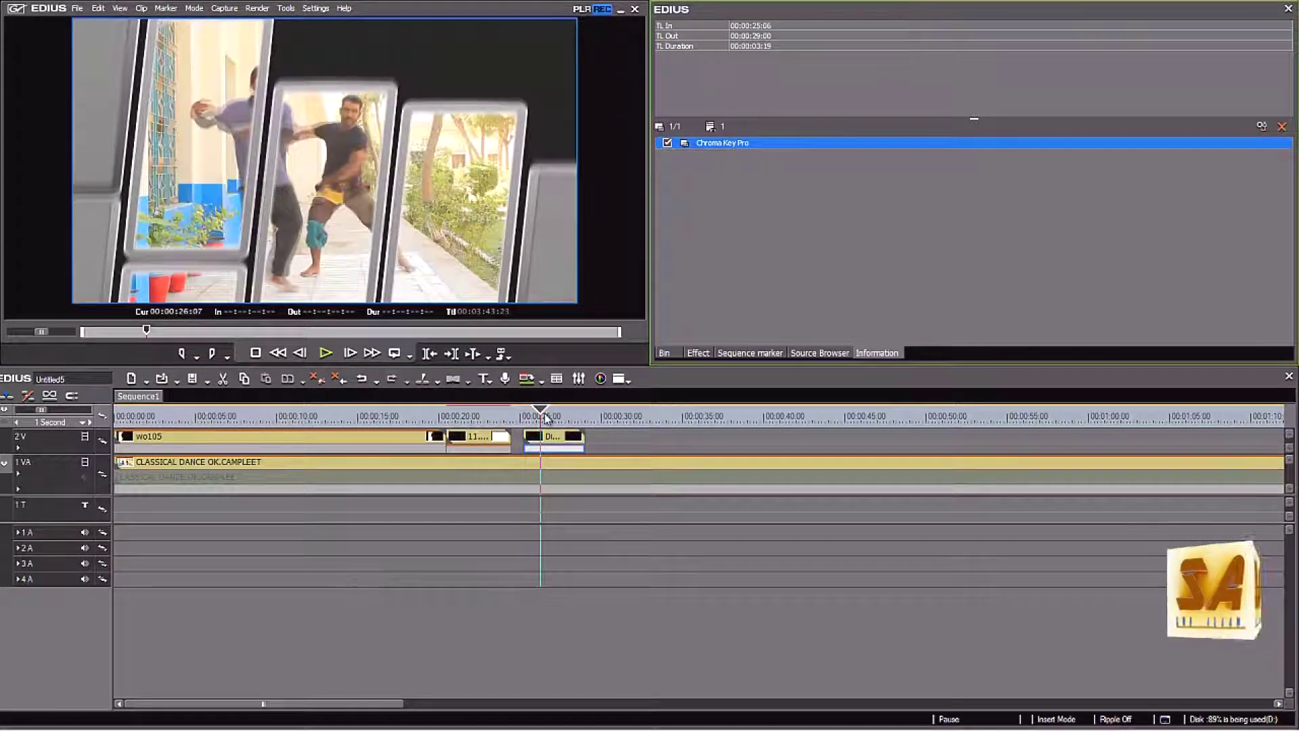
mouse_move(539, 413)
mouse_down()
mouse_move(524, 411)
mouse_move(594, 409)
mouse_move(532, 408)
mouse_move(559, 399)
mouse_up()
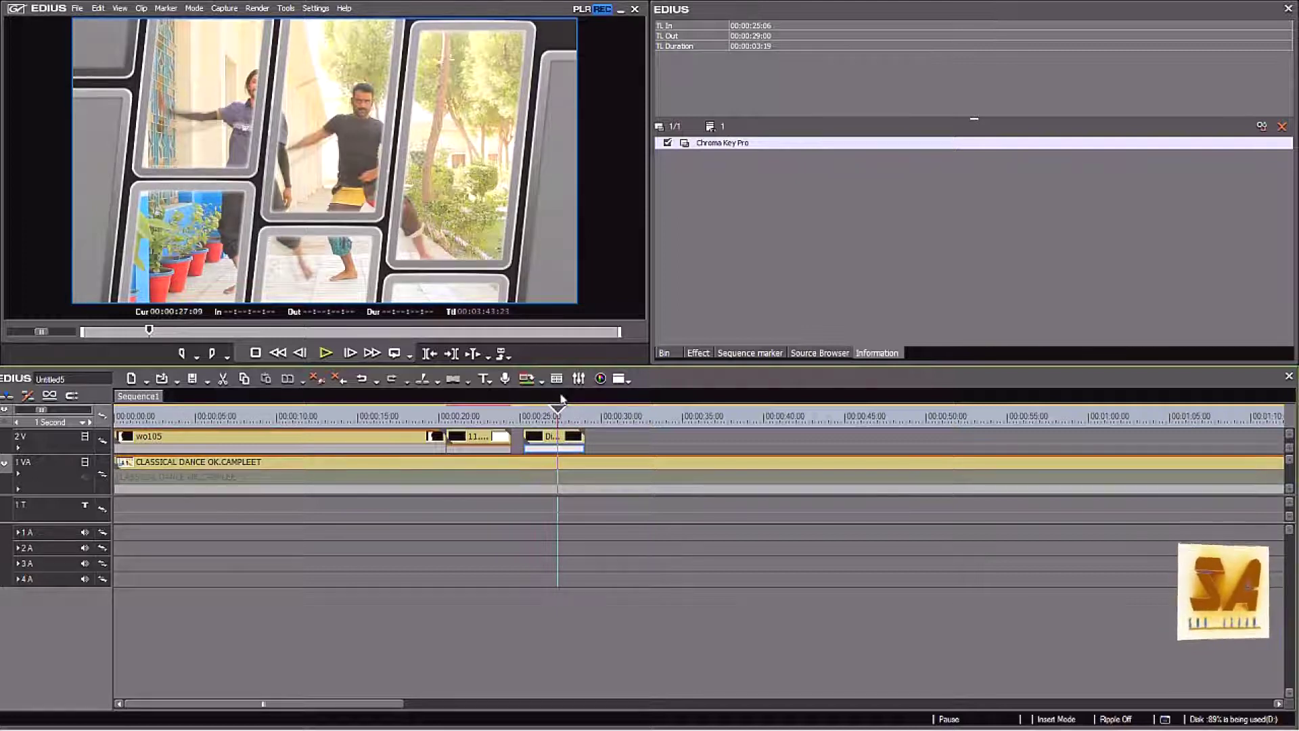
Set the Discipline clip's Chroma Key Pro to Color Range 18.2 and its drop shadow to Offset 36.0, Angle 66.6, Blur 19.4 and Opacity 0.5
click(714, 143)
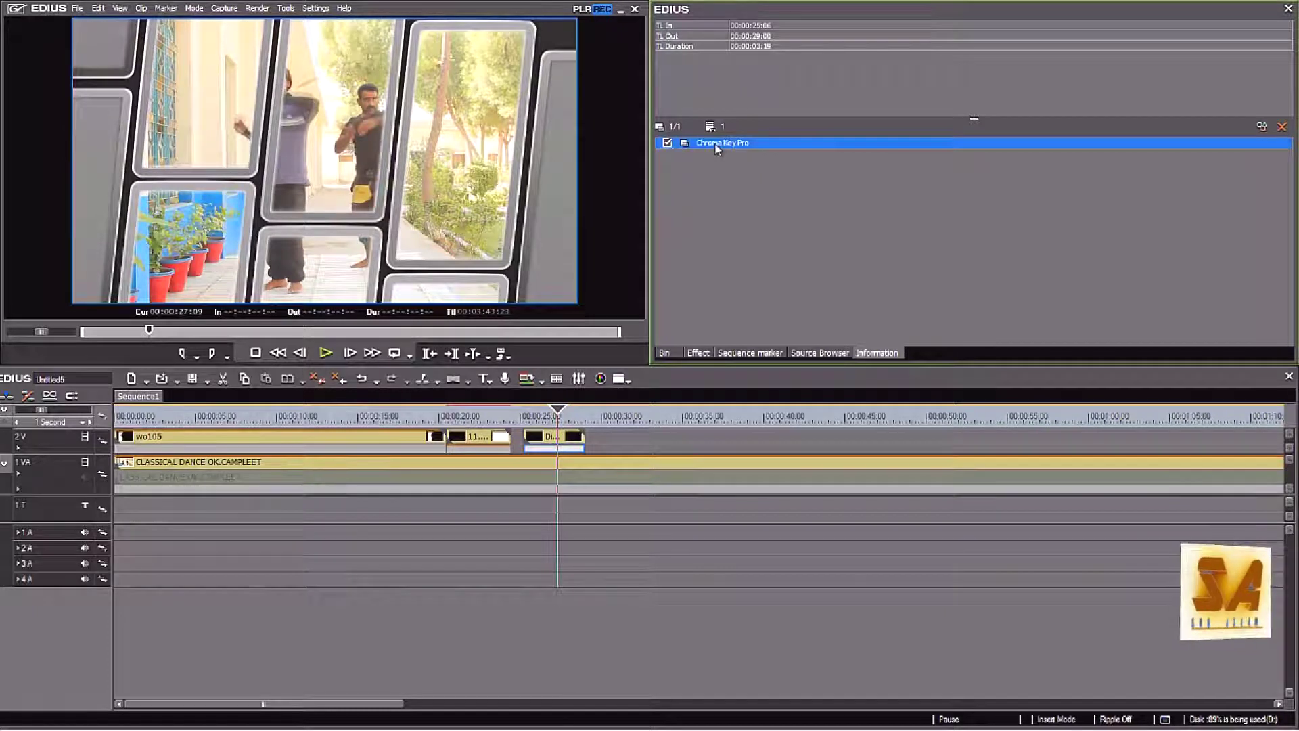
double_click(714, 144)
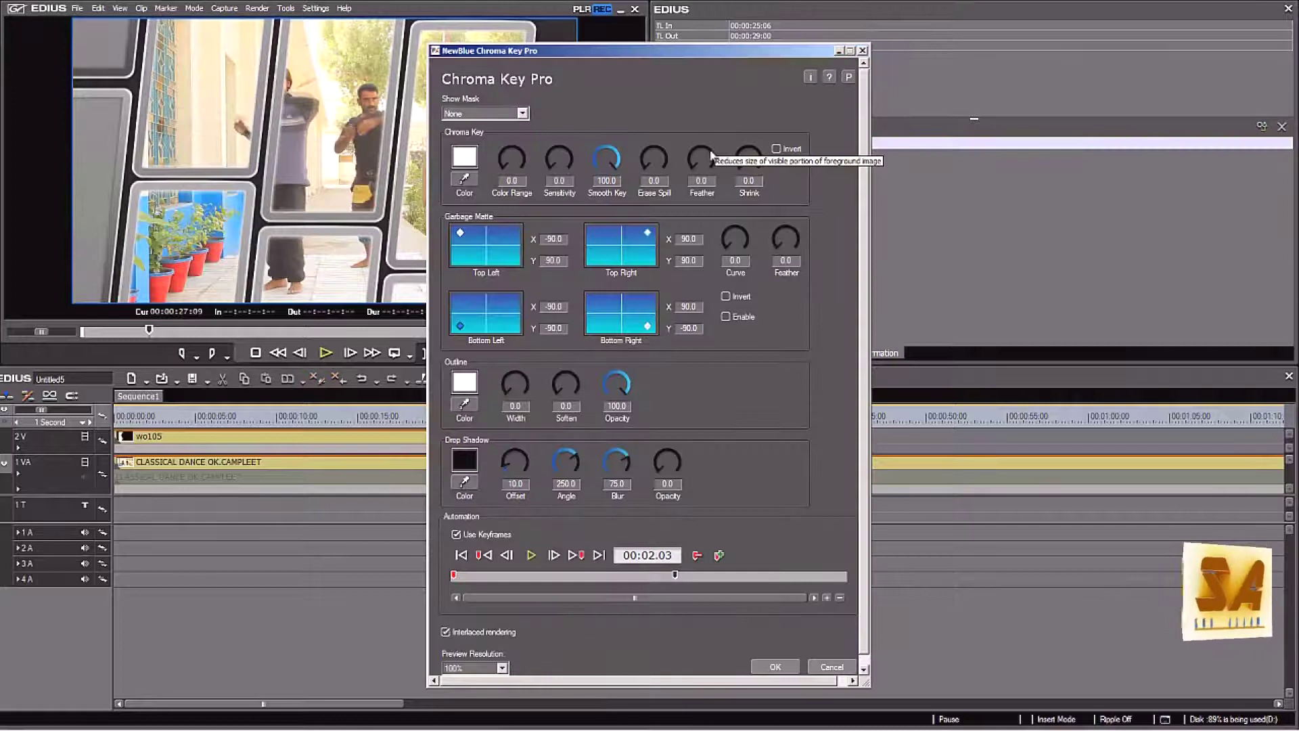
drag(639, 56, 761, 30)
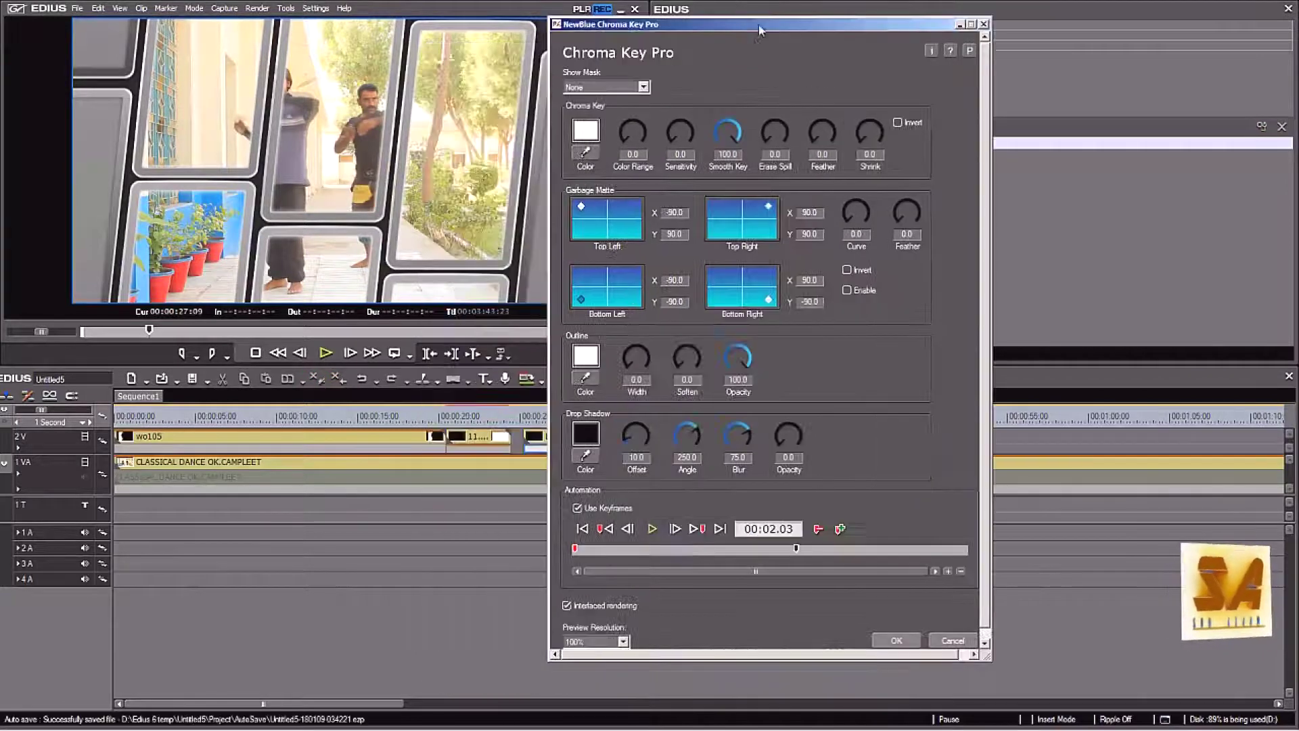
drag(630, 144, 626, 137)
drag(626, 441, 777, 454)
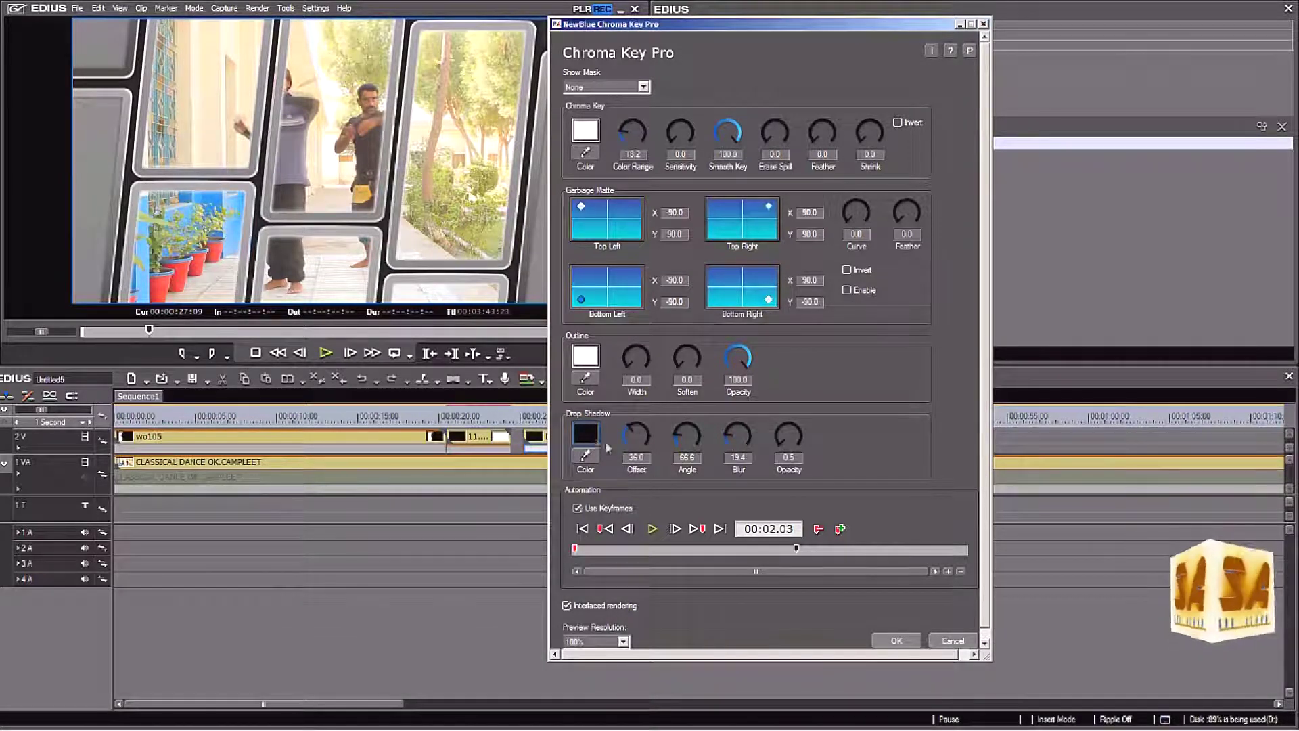
click(885, 639)
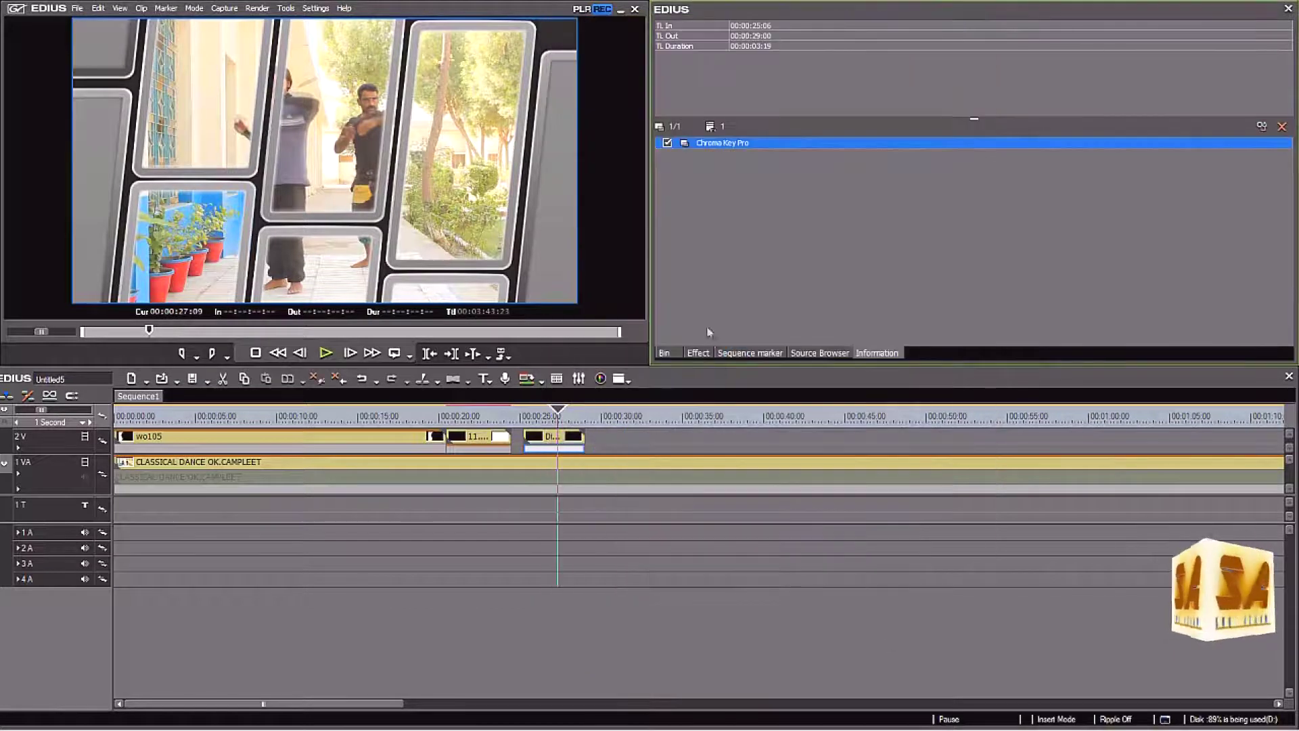
Place the Sunny Grafix 073 clip from the bin on track 2 V after the Discipline clip and move the playhead to 00:00:31:20
click(698, 352)
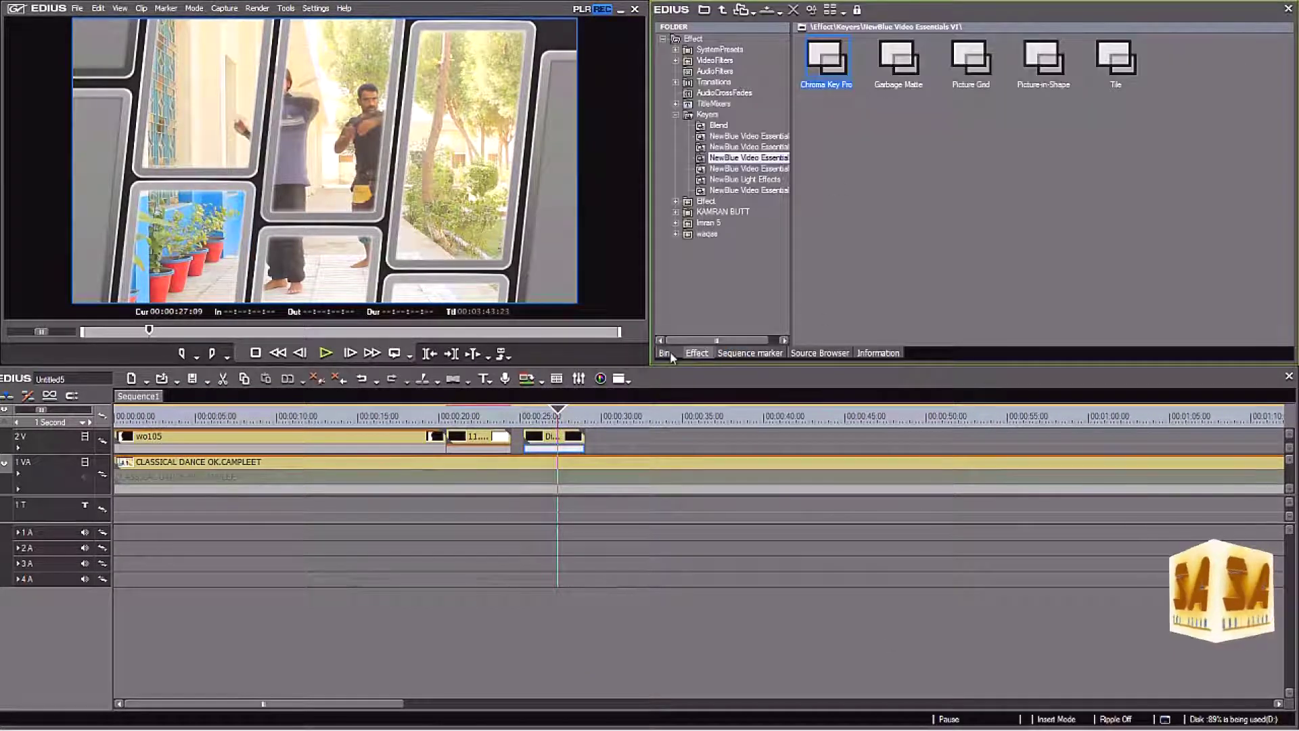
click(666, 353)
click(585, 414)
drag(719, 429, 614, 414)
click(673, 416)
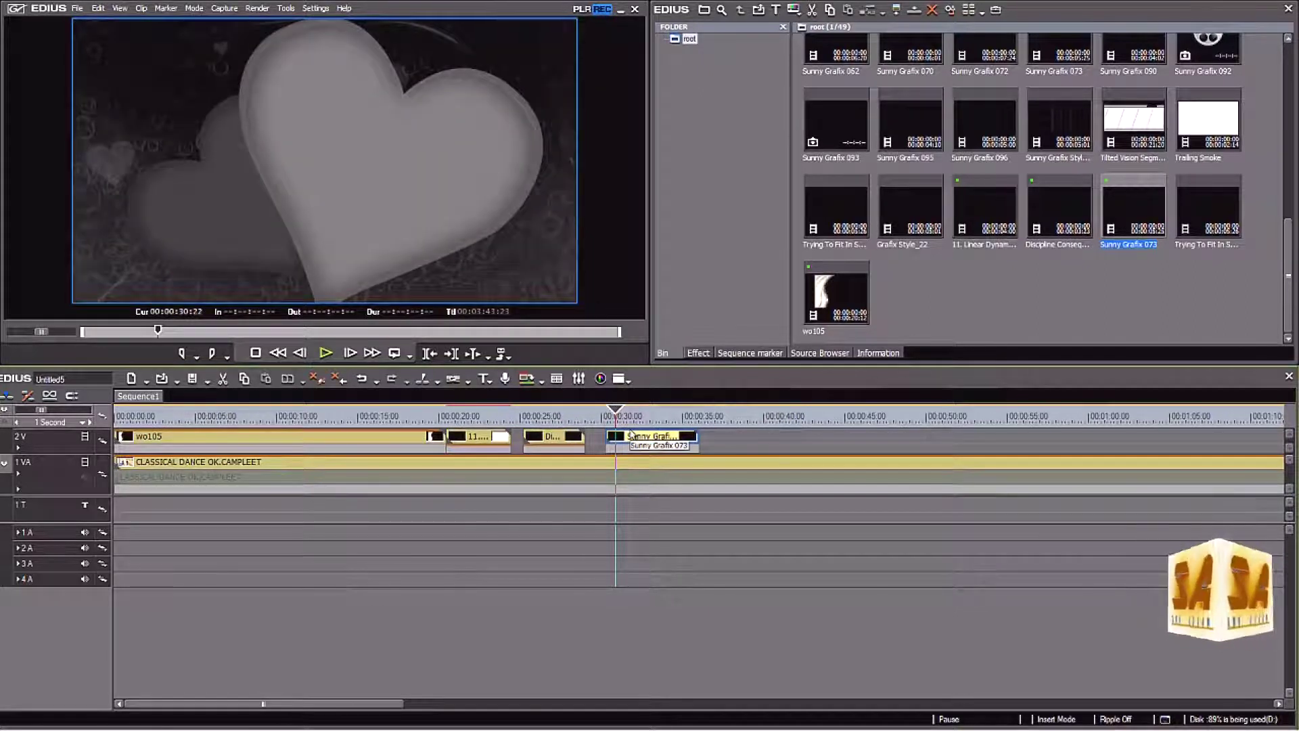
drag(620, 412, 631, 412)
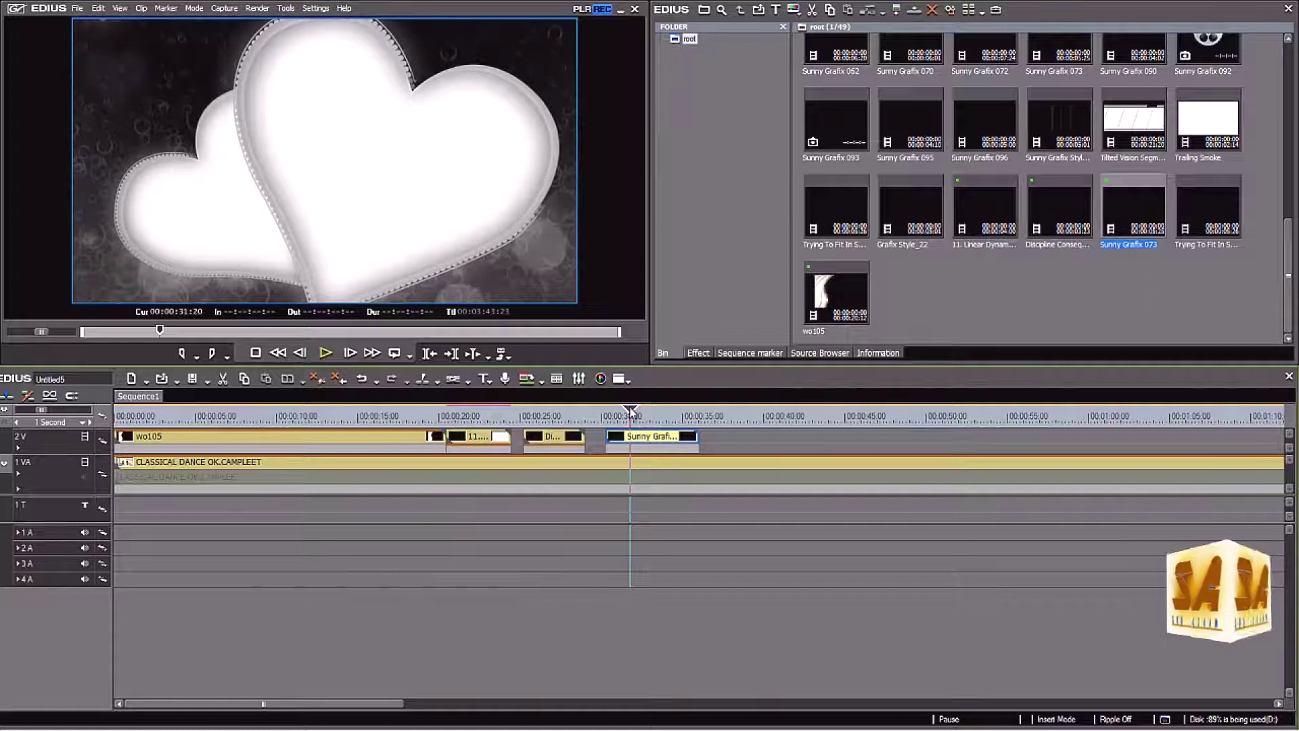
Apply the Chroma Key Pro keyer to the Sunny Grafix 073 clip on track 2 V
click(653, 449)
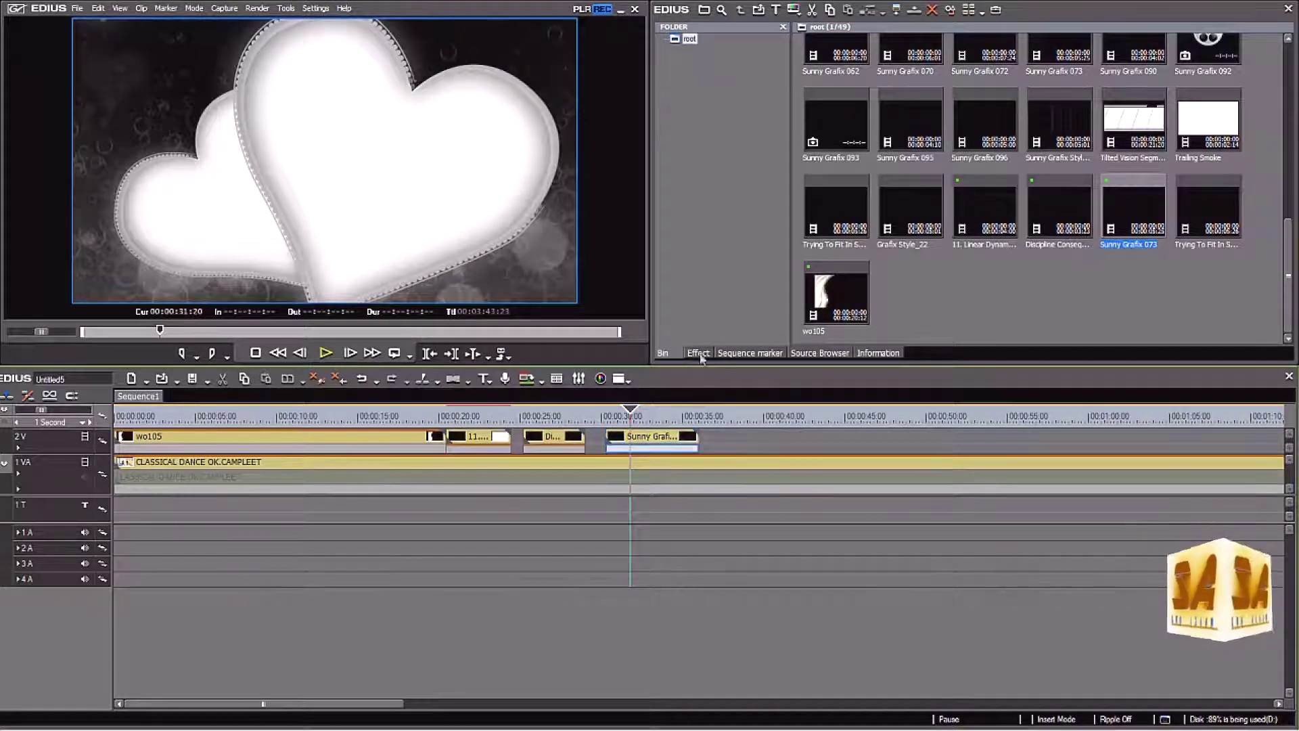
click(698, 353)
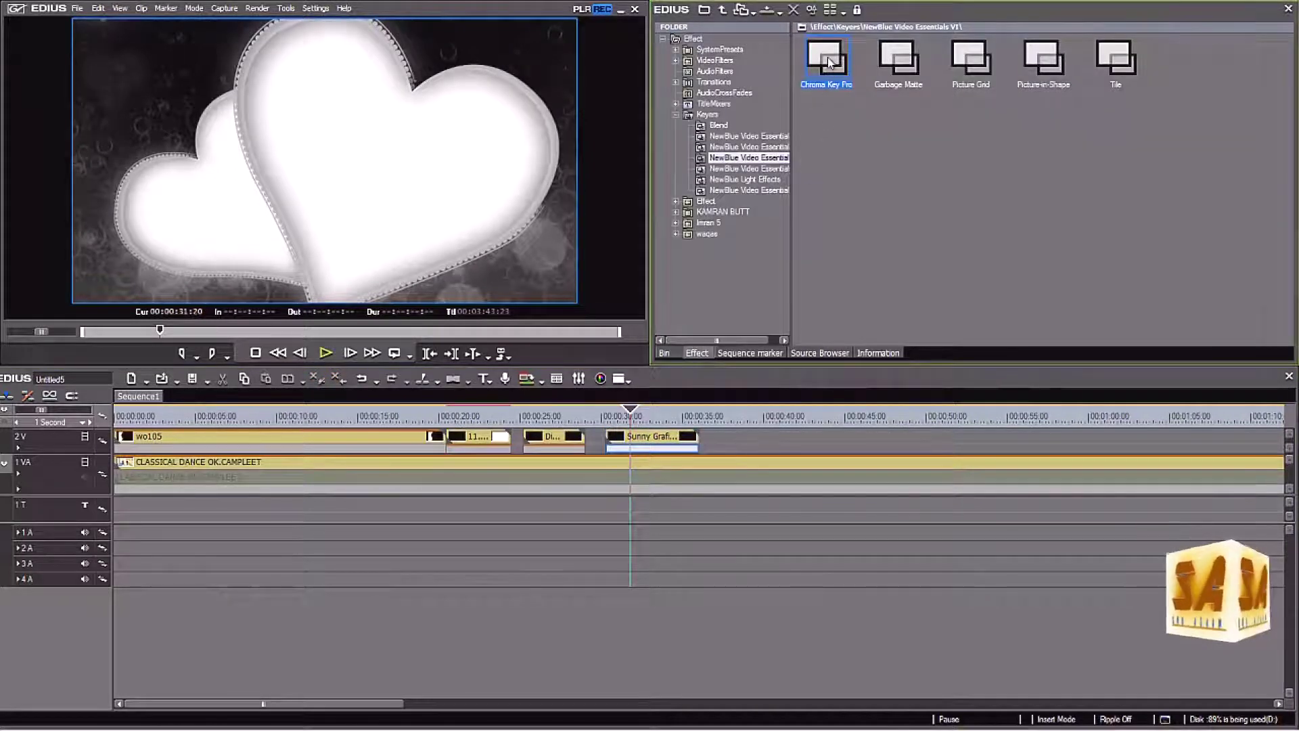
click(678, 447)
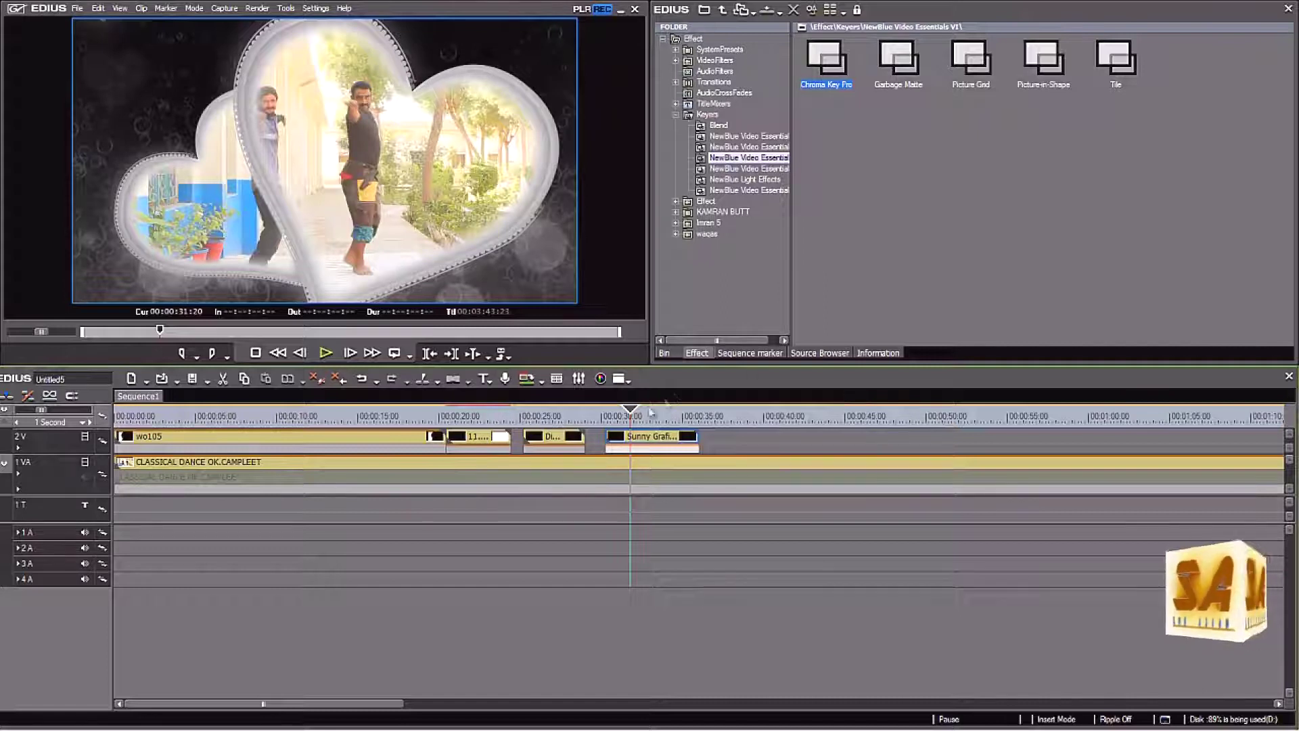
Scrub through the Sunny Grafix 073 clip to 00:00:34:10 to check the dance footage inside the hearts
mouse_move(649, 413)
mouse_down()
mouse_move(695, 411)
mouse_move(607, 406)
mouse_move(668, 399)
mouse_up()
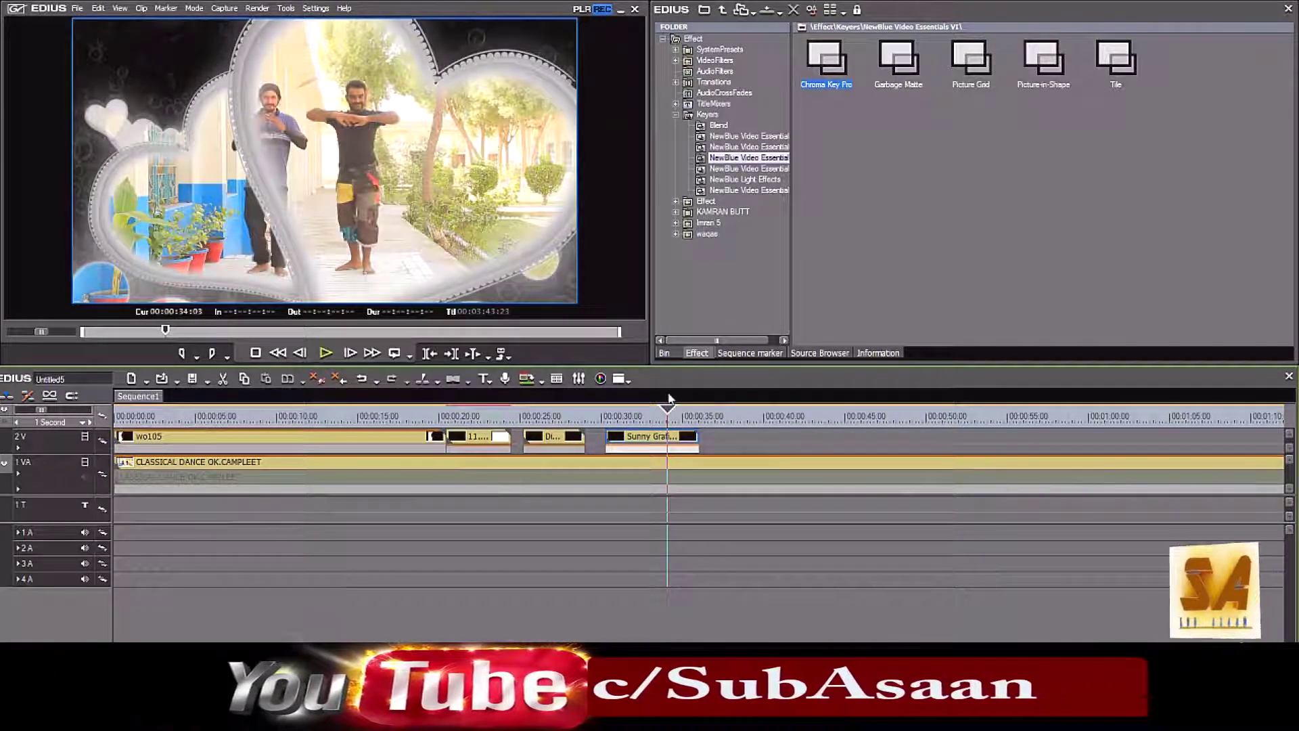
click(672, 408)
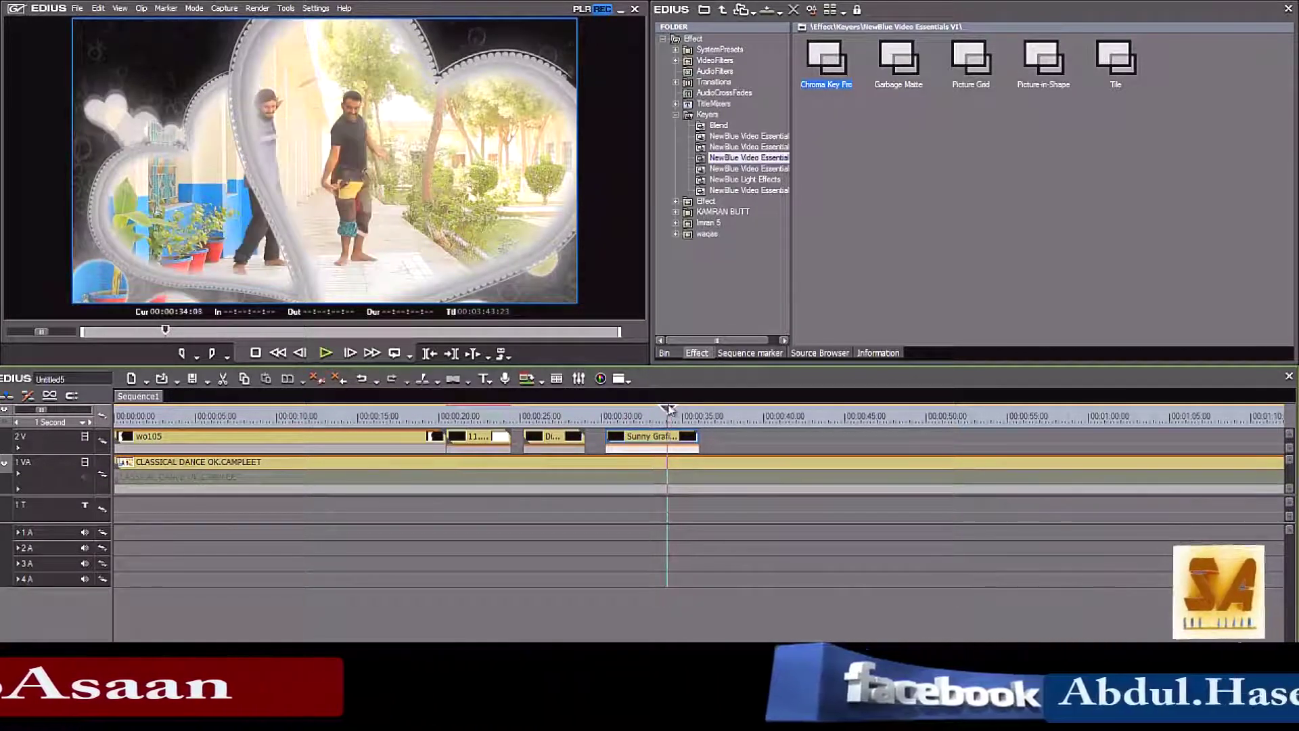
mouse_move(673, 408)
mouse_down()
mouse_move(646, 408)
mouse_move(674, 407)
mouse_up()
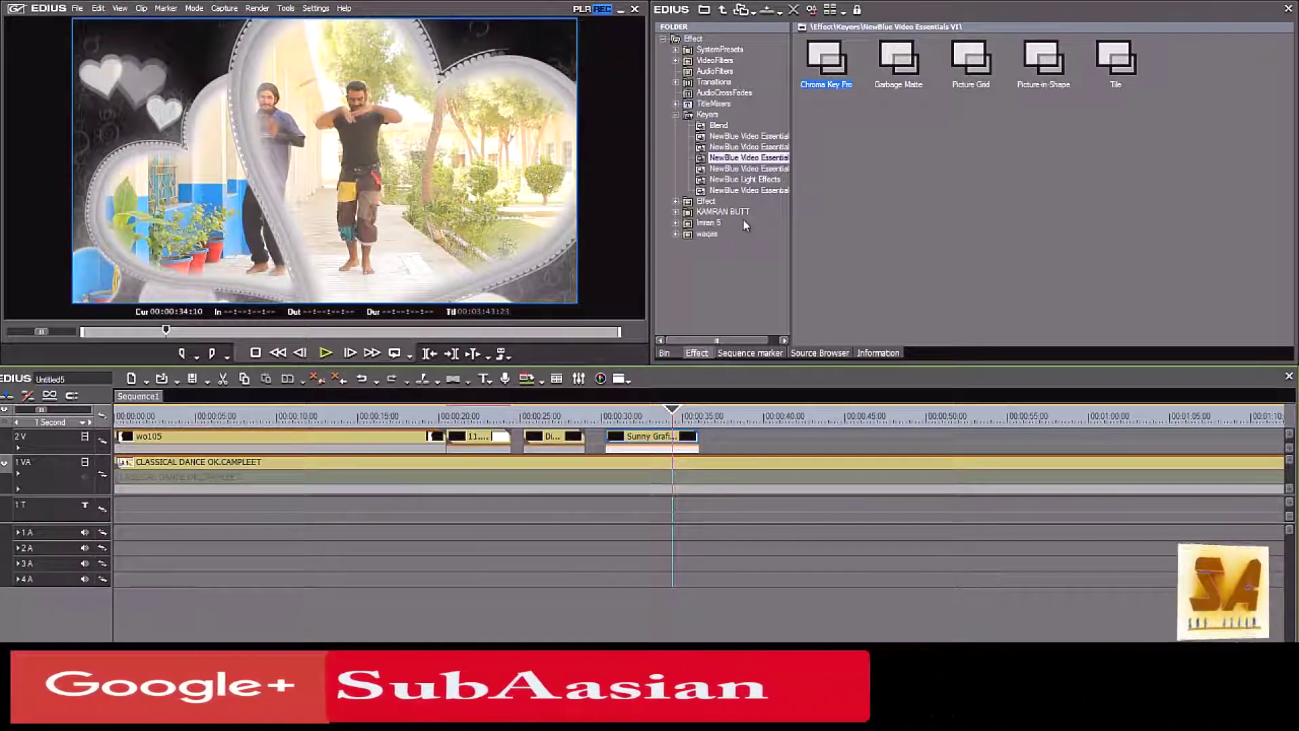
Open the Chroma Key Pro settings of the Sunny Grafix 073 clip and set the outline's Soften to 35.4 and Opacity to 51.2
key(h)
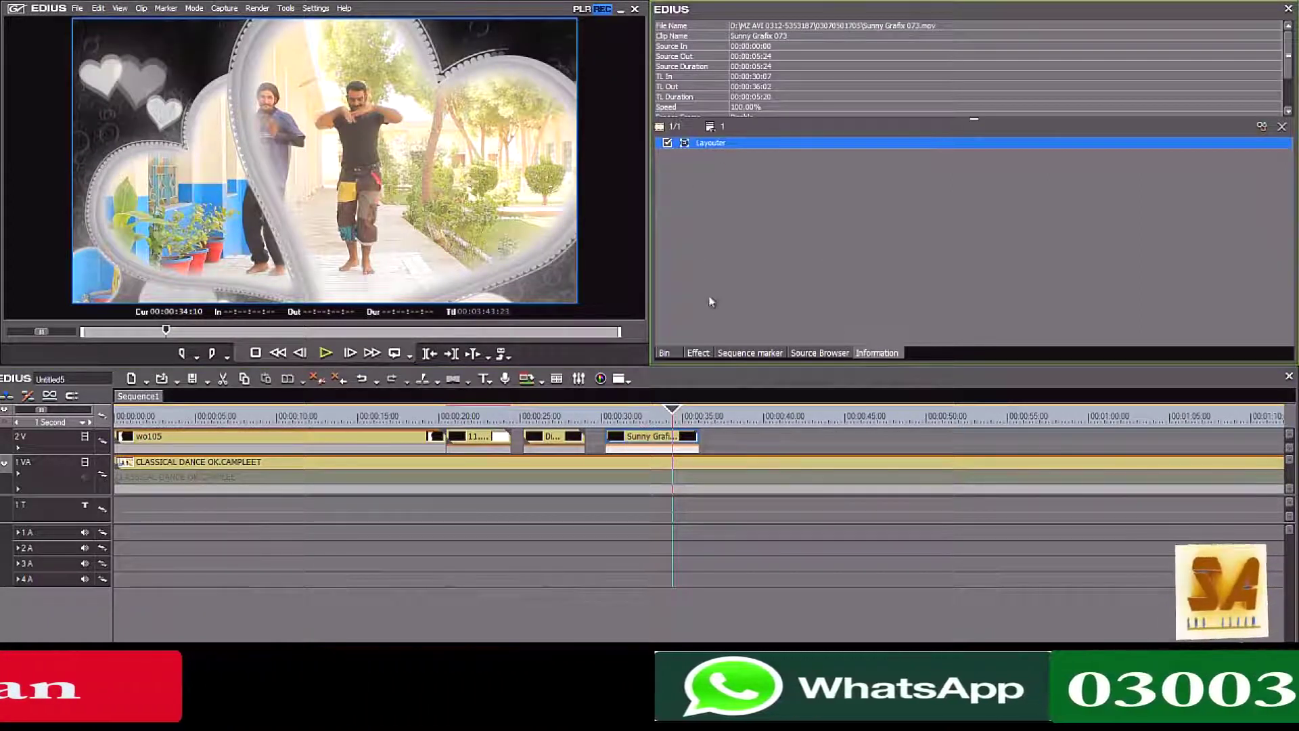
click(665, 449)
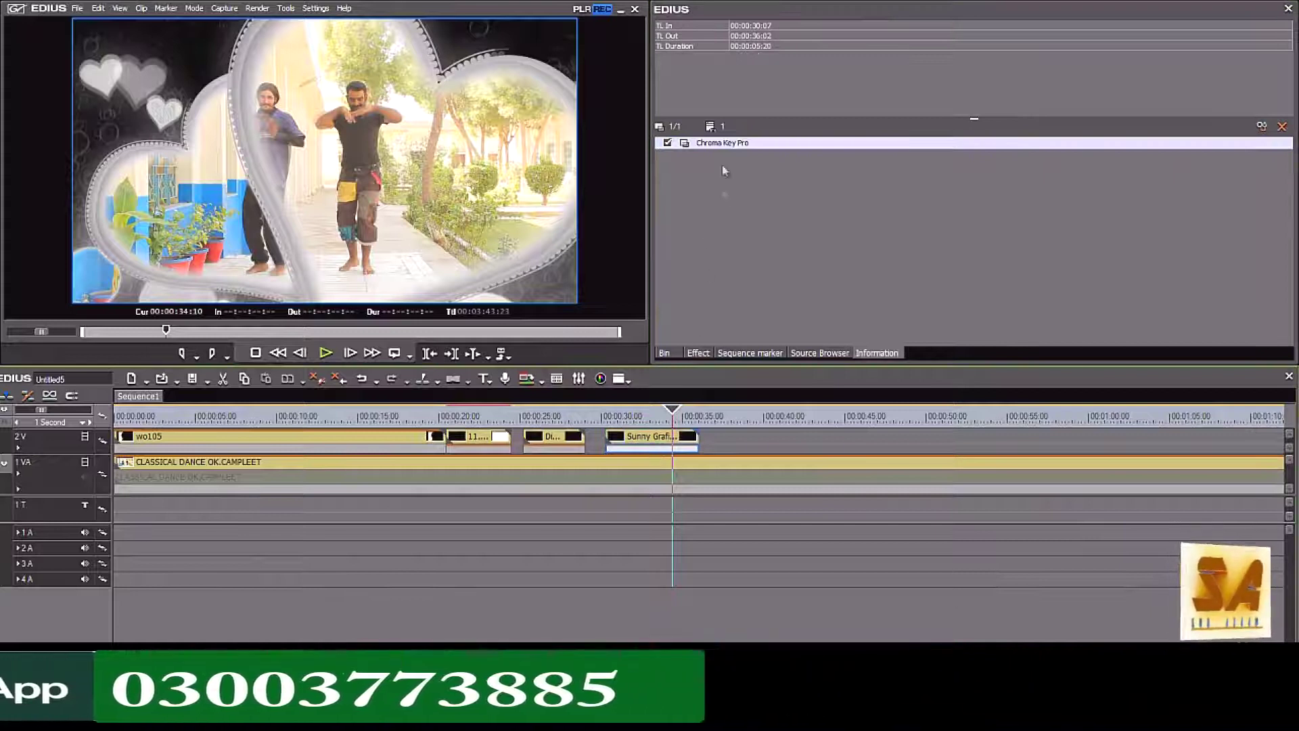
click(724, 143)
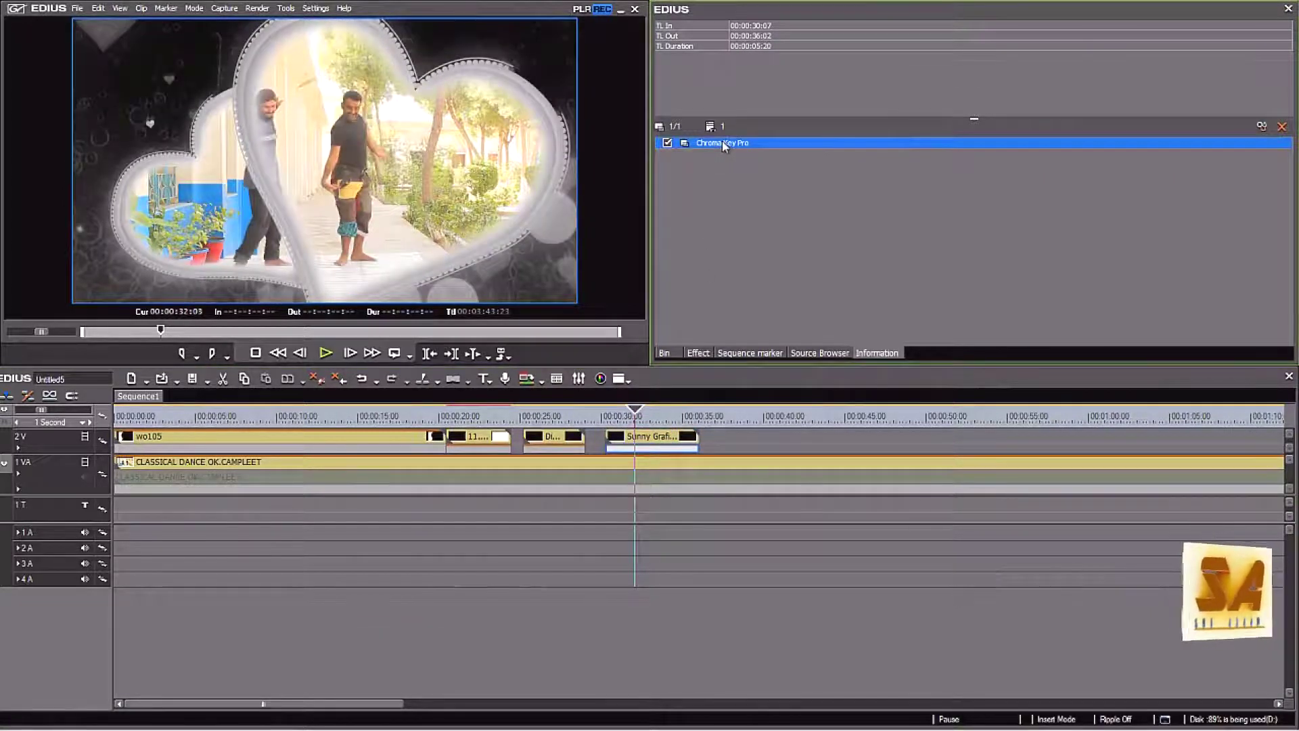
double_click(721, 142)
drag(607, 52, 817, 10)
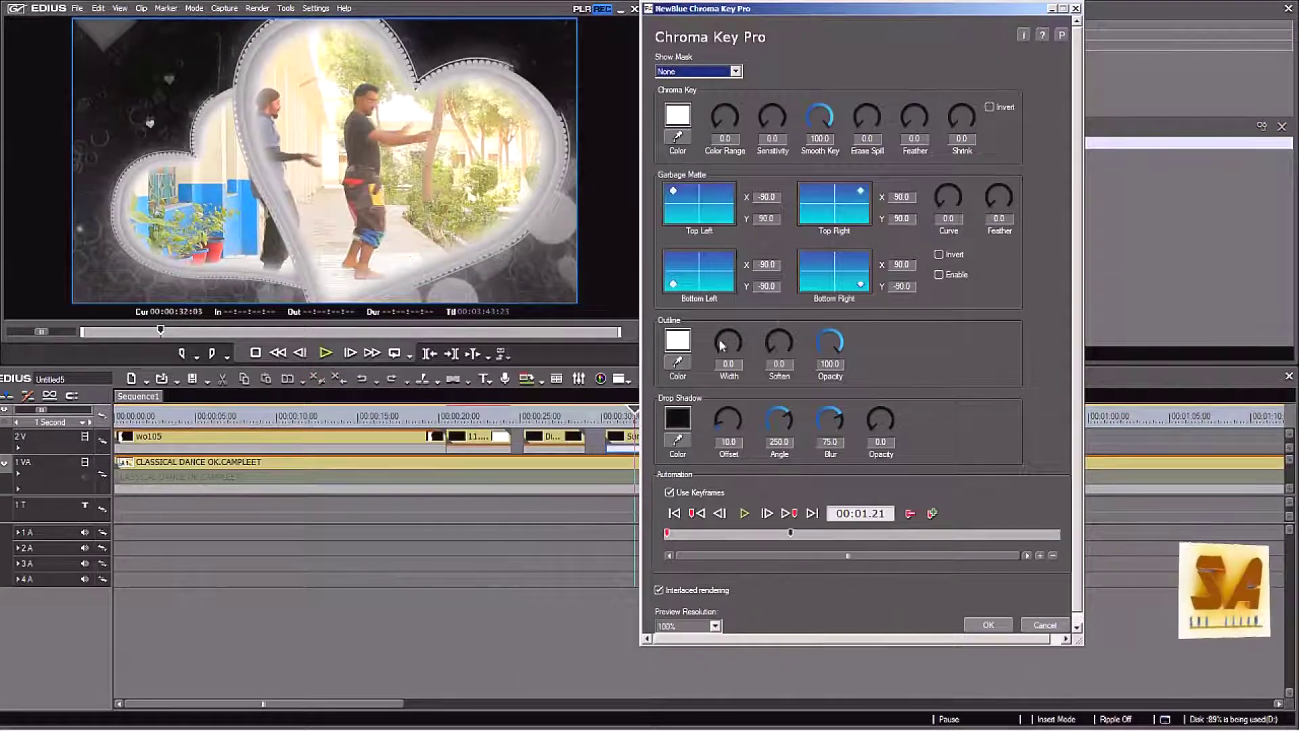
mouse_move(722, 348)
mouse_down()
mouse_move(728, 335)
mouse_move(720, 354)
mouse_move(742, 381)
mouse_move(733, 359)
mouse_up()
drag(768, 347, 833, 335)
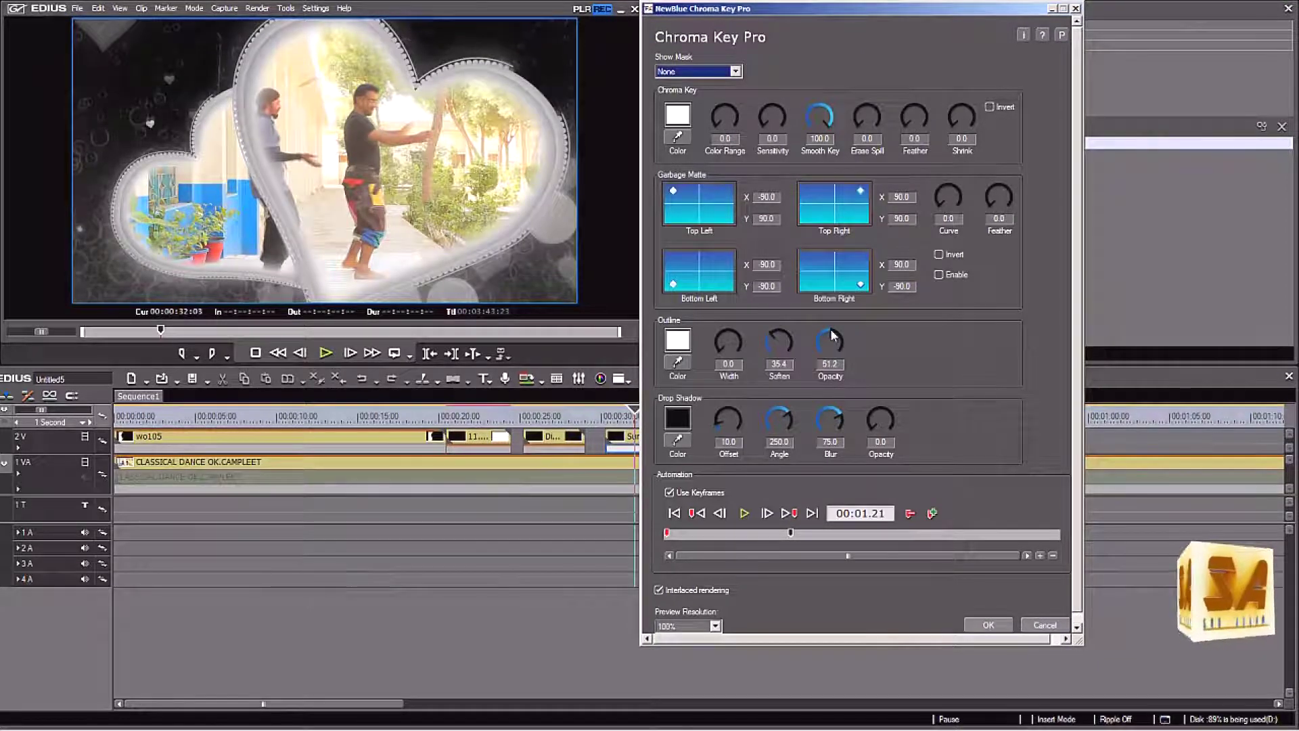